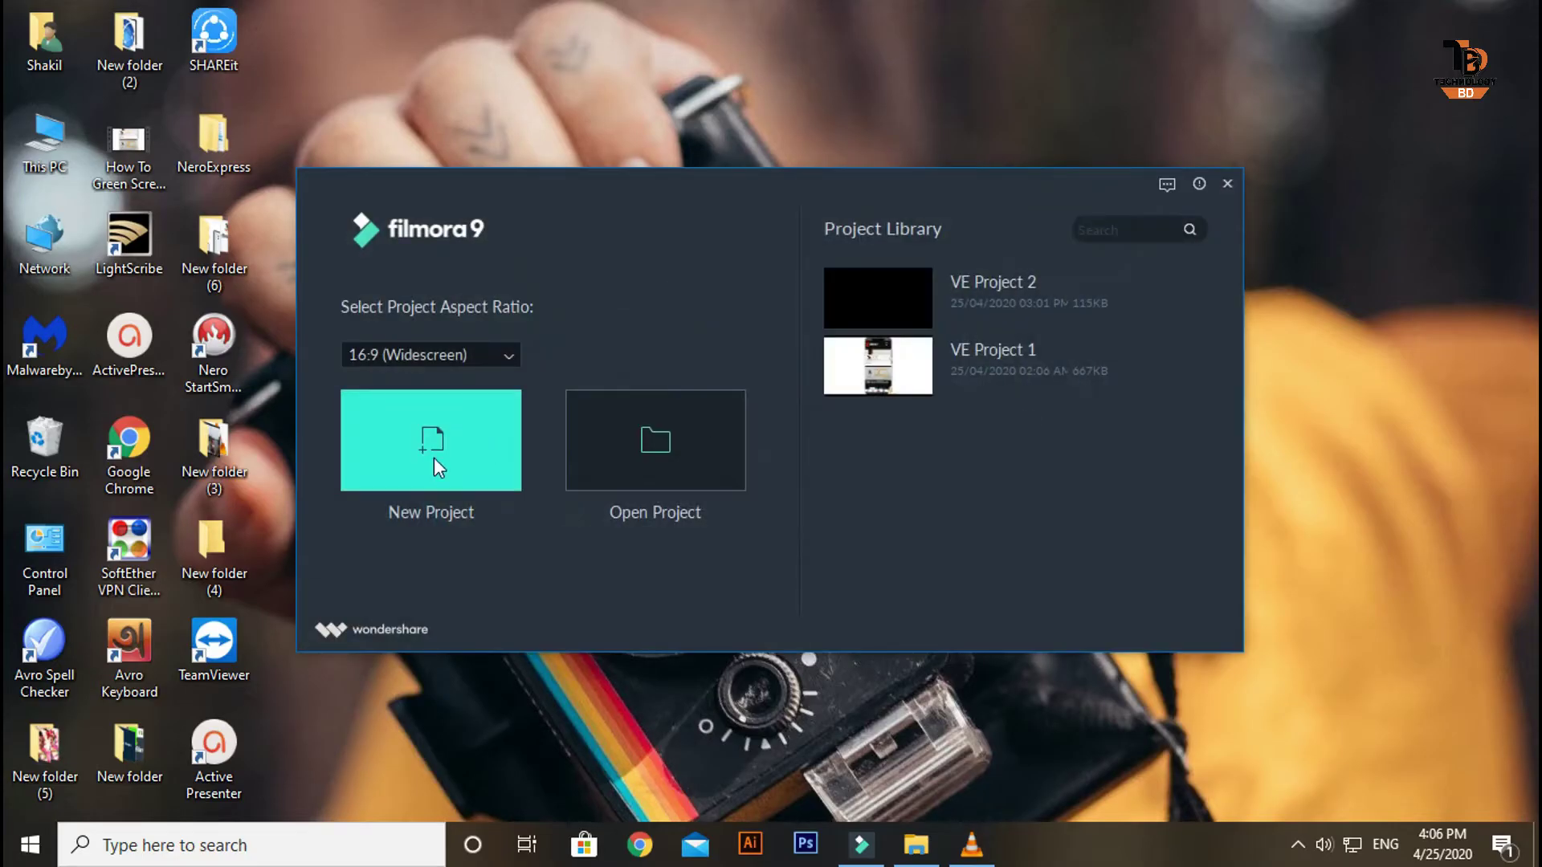
Step: Create a new 16:9 widescreen project and dismiss the Message Center
{"action": "left_click", "coordinate": [434, 458]}
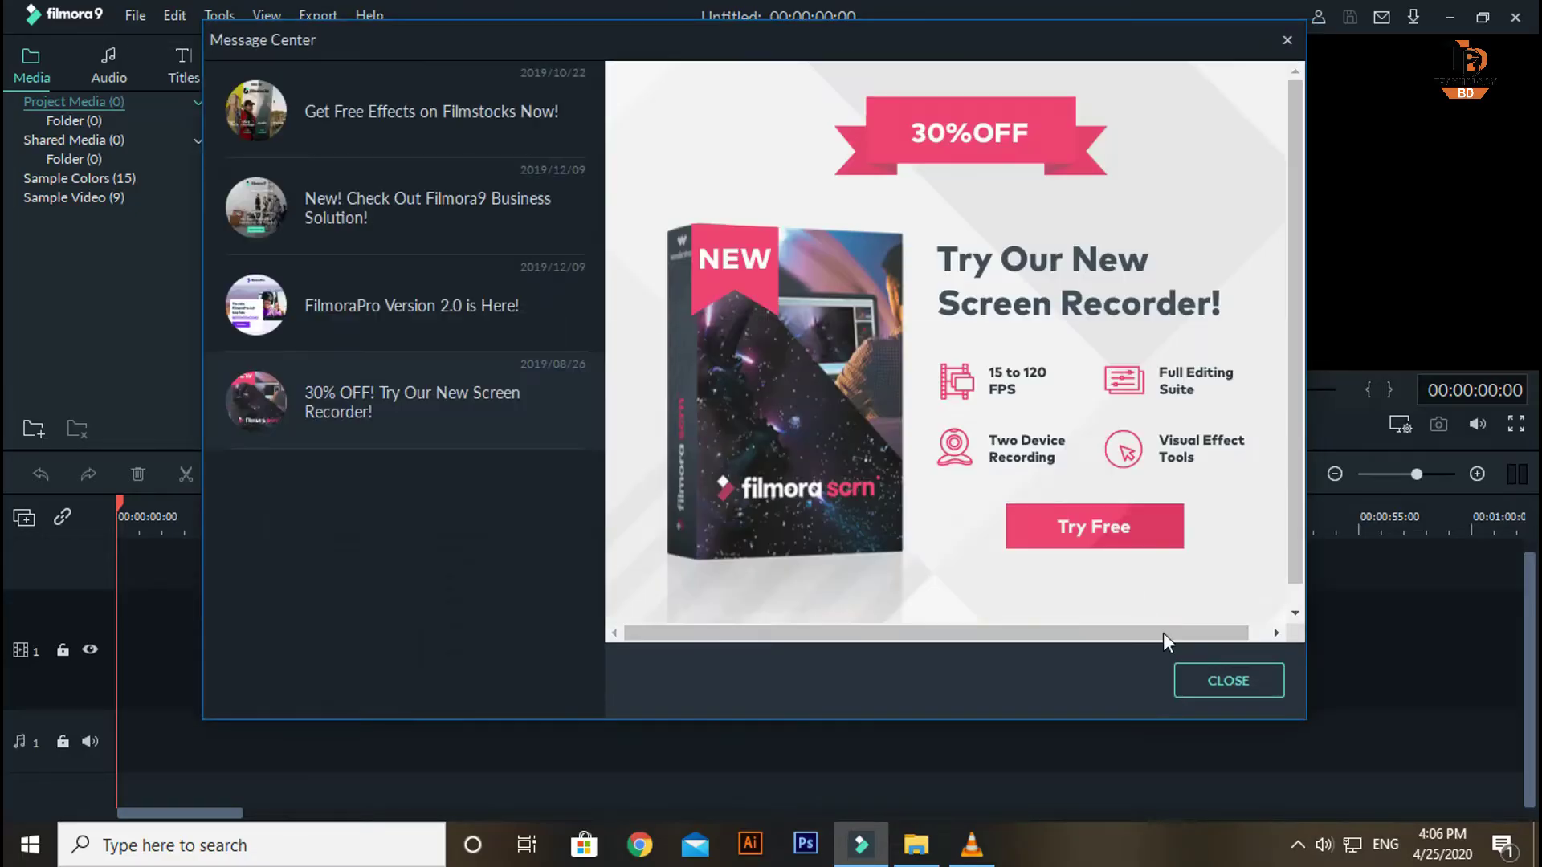
{"action": "left_click", "coordinate": [1196, 671]}
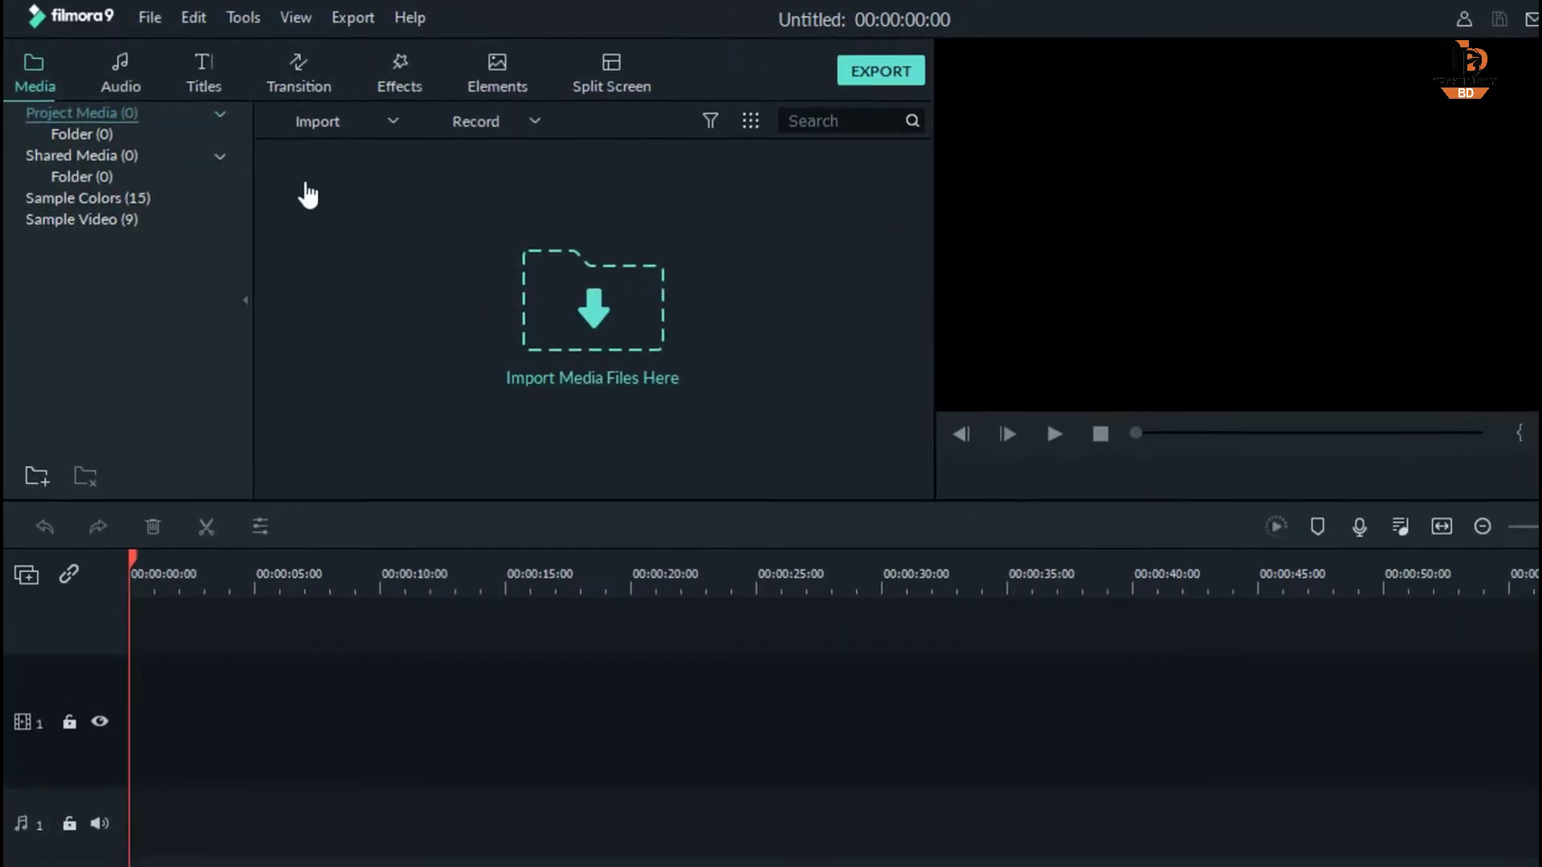
{"action": "left_click", "coordinate": [149, 17]}
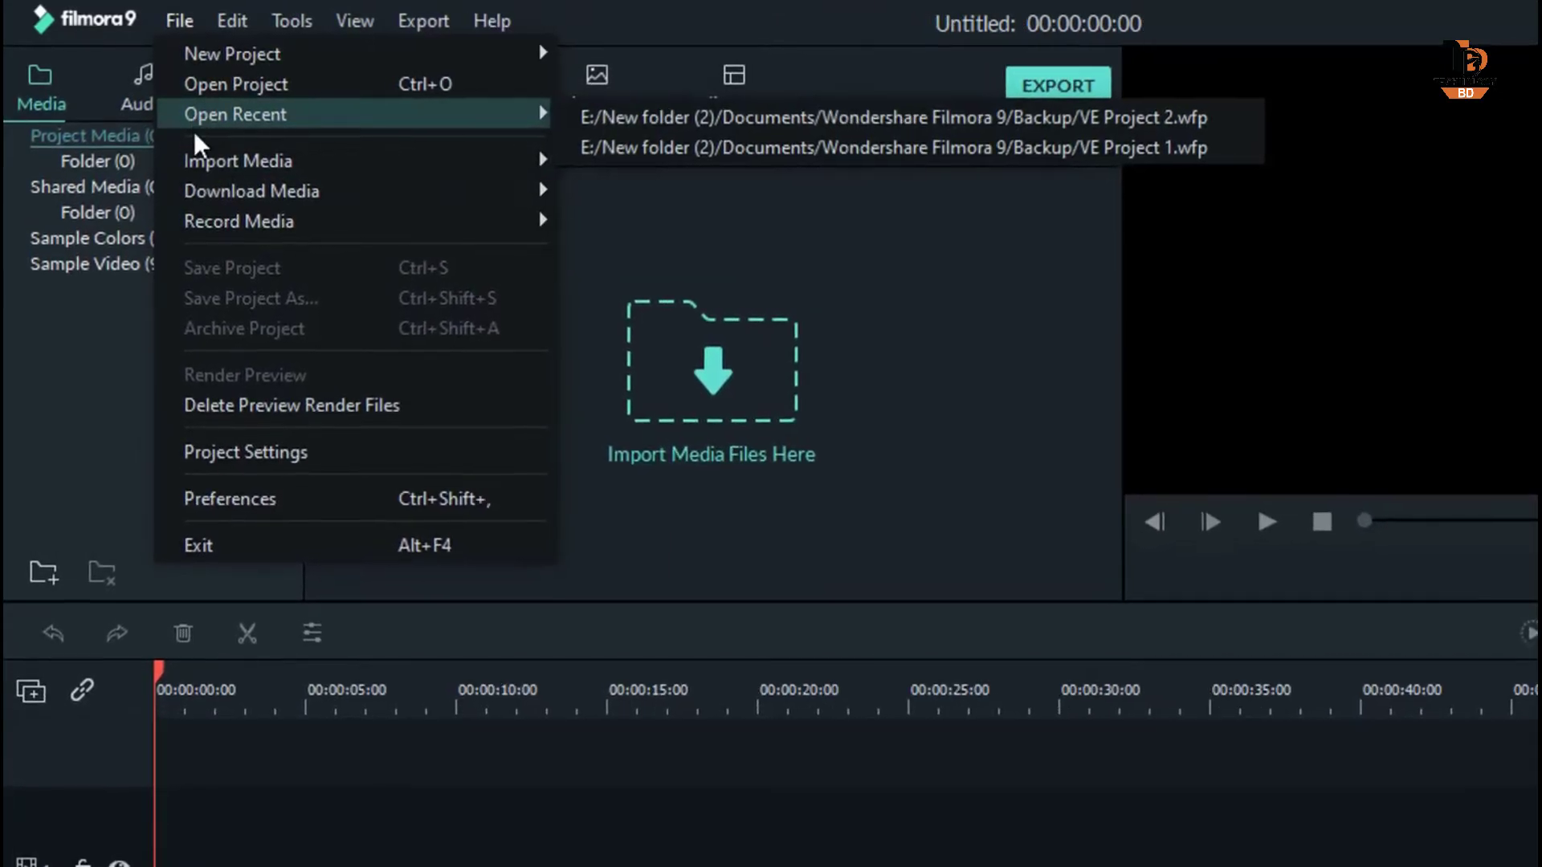
{"action": "mouse_move", "coordinate": [192, 220]}
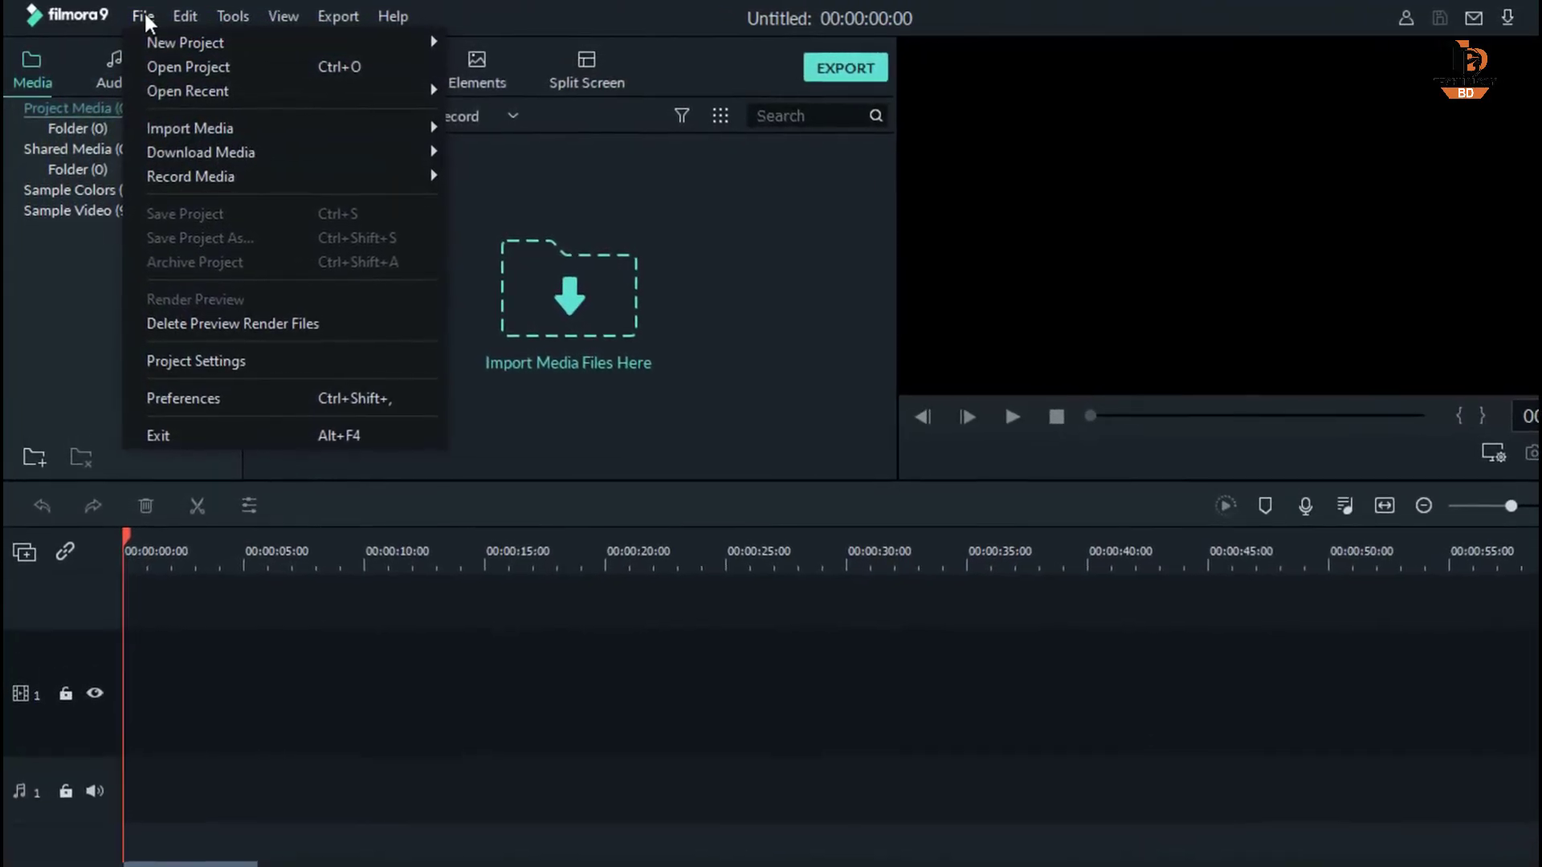
{"action": "left_click", "coordinate": [234, 29]}
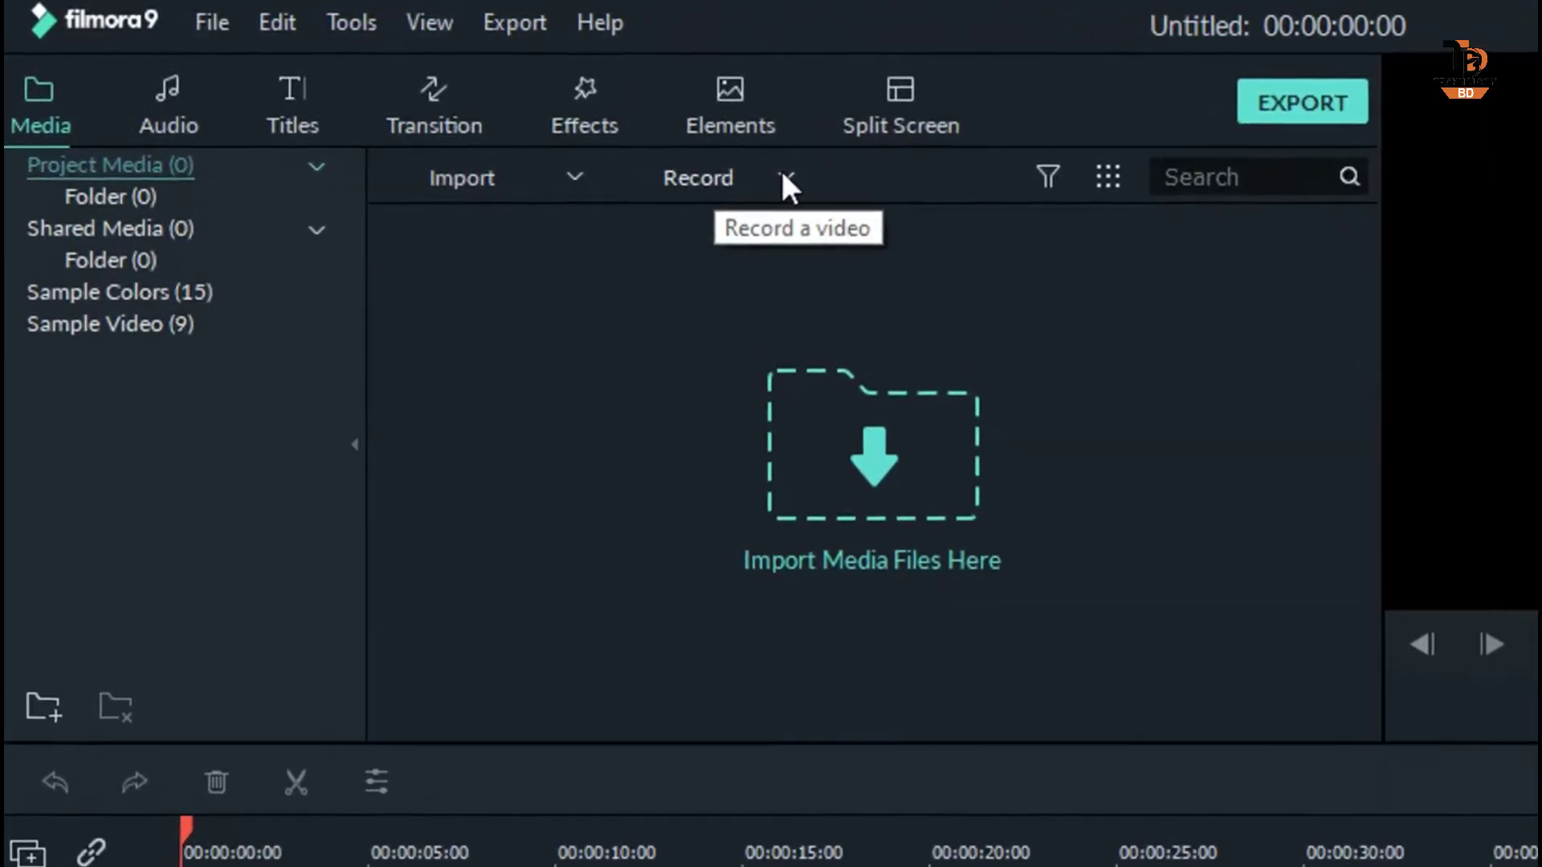
Step: Open the PC screen recorder from the media library's recording options
{"action": "left_click", "coordinate": [784, 172]}
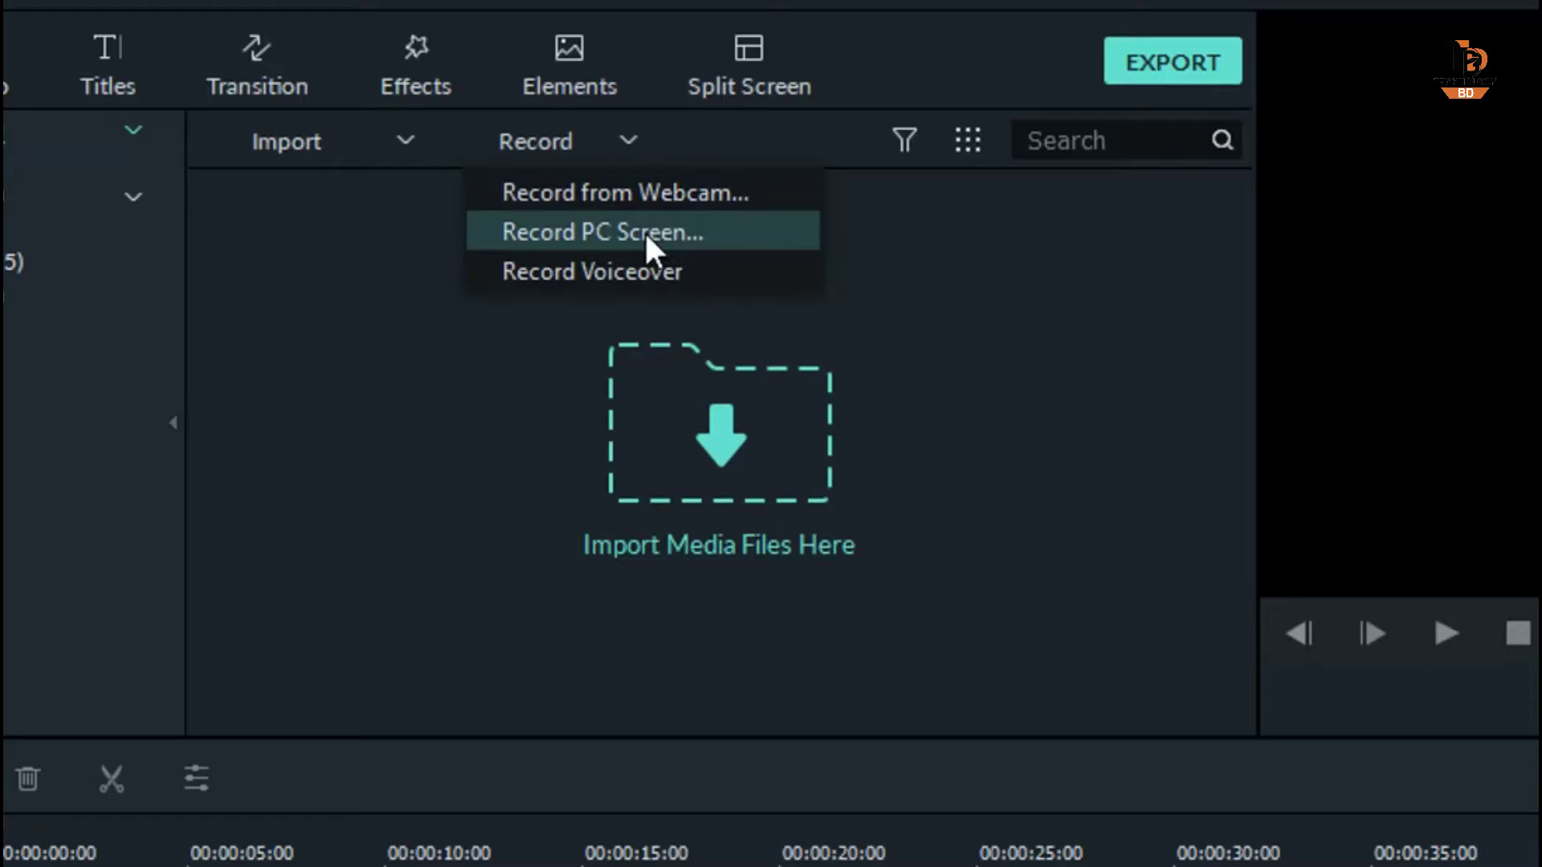
{"action": "left_click", "coordinate": [709, 230]}
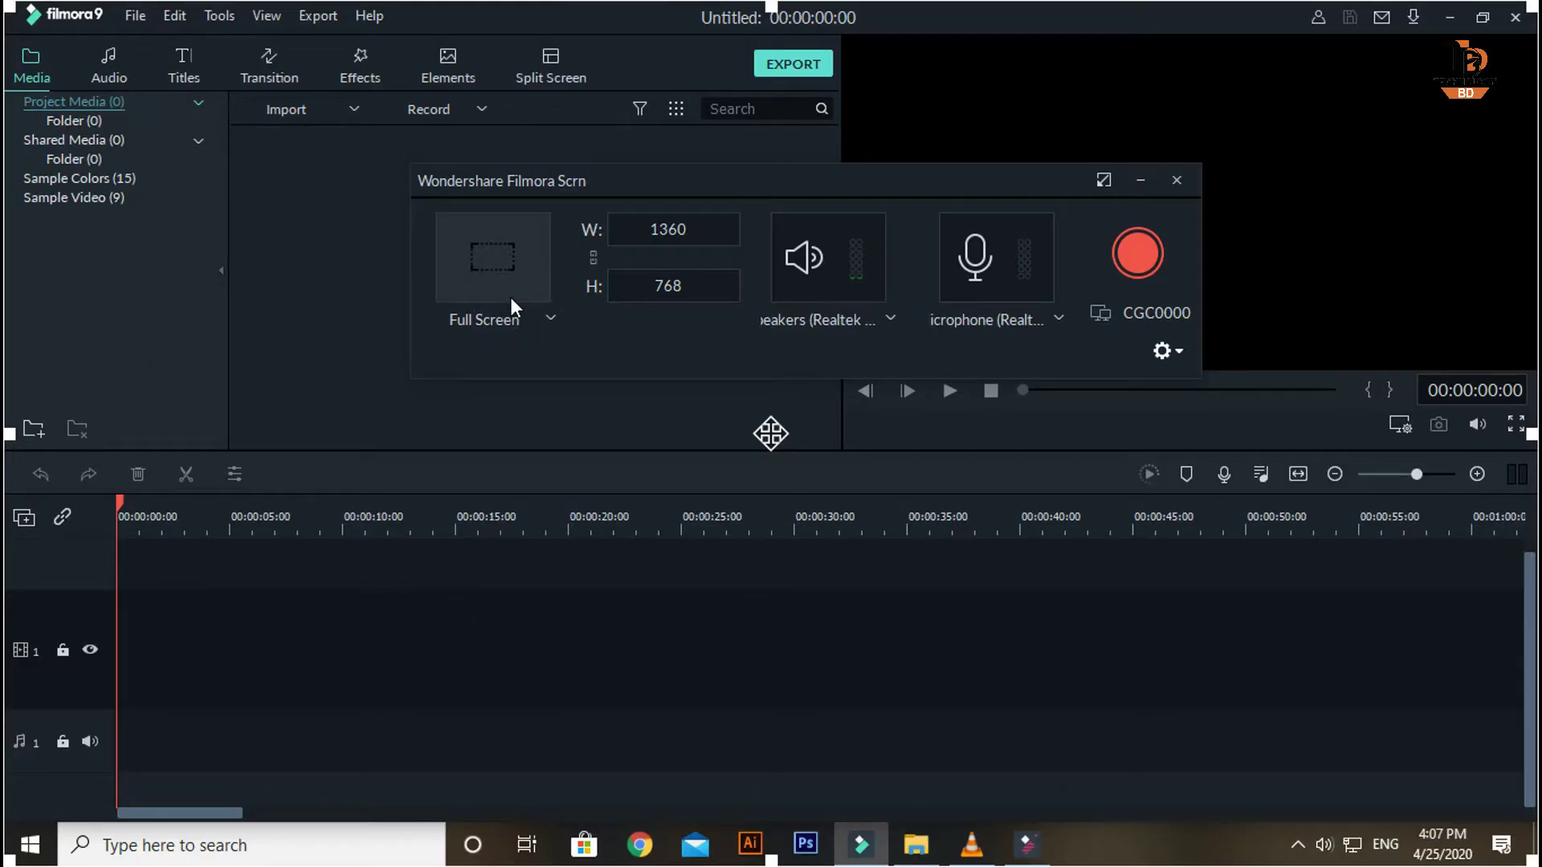
Step: Switch the capture area to Custom and enlarge its region to 1295 by 744
{"action": "left_click", "coordinate": [547, 317]}
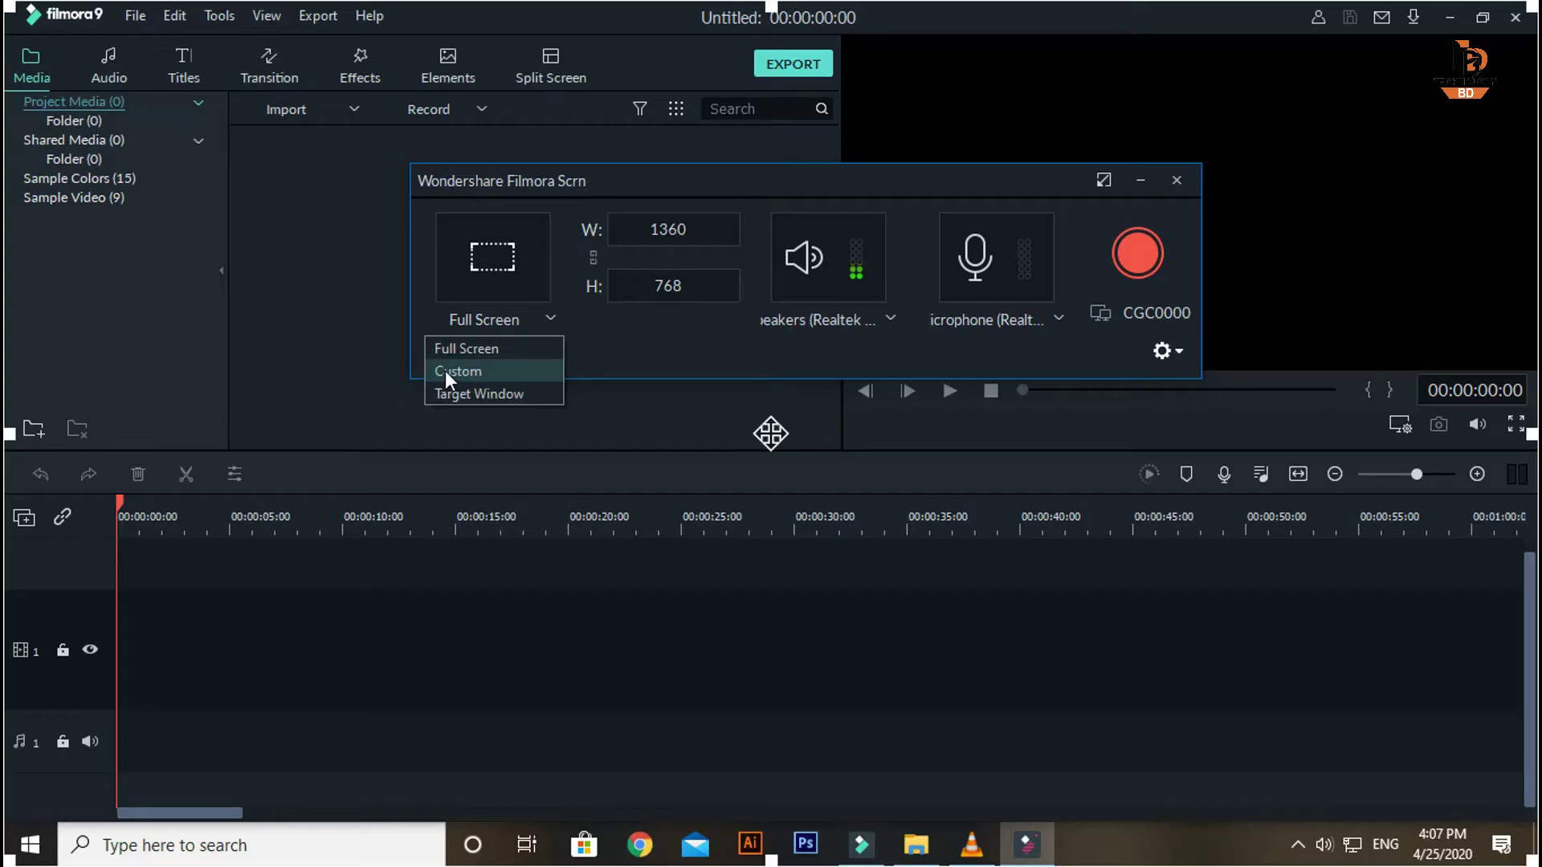
{"action": "left_click", "coordinate": [470, 368]}
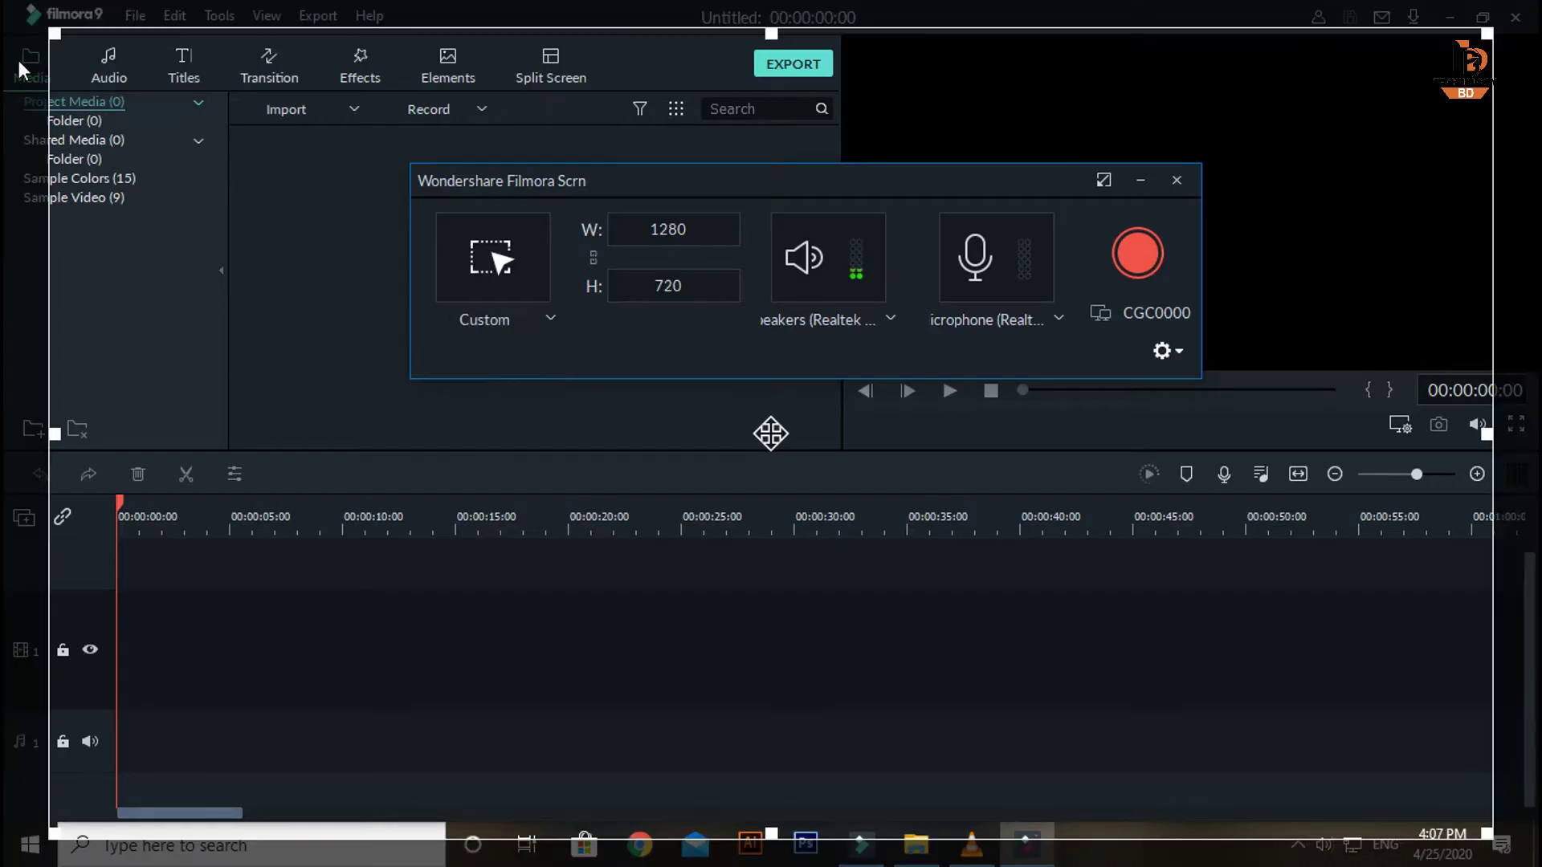
{"action": "left_click_drag", "start_coordinate": [58, 42], "coordinate": [31, 2]}
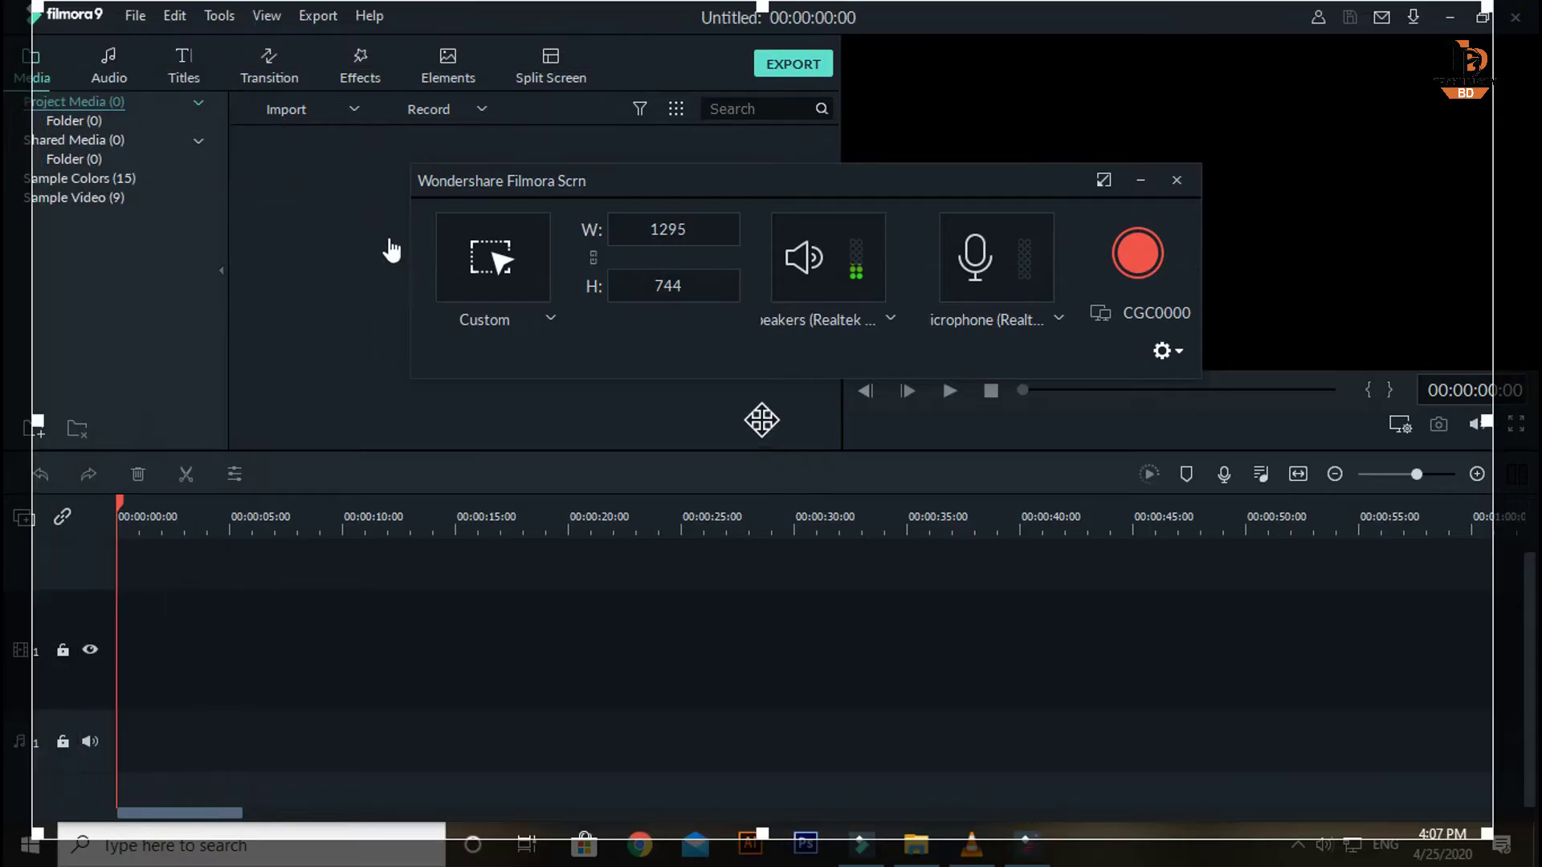
Step: Switch the capture area to Target Window and pick the media library pane as the region
{"action": "left_click", "coordinate": [545, 318]}
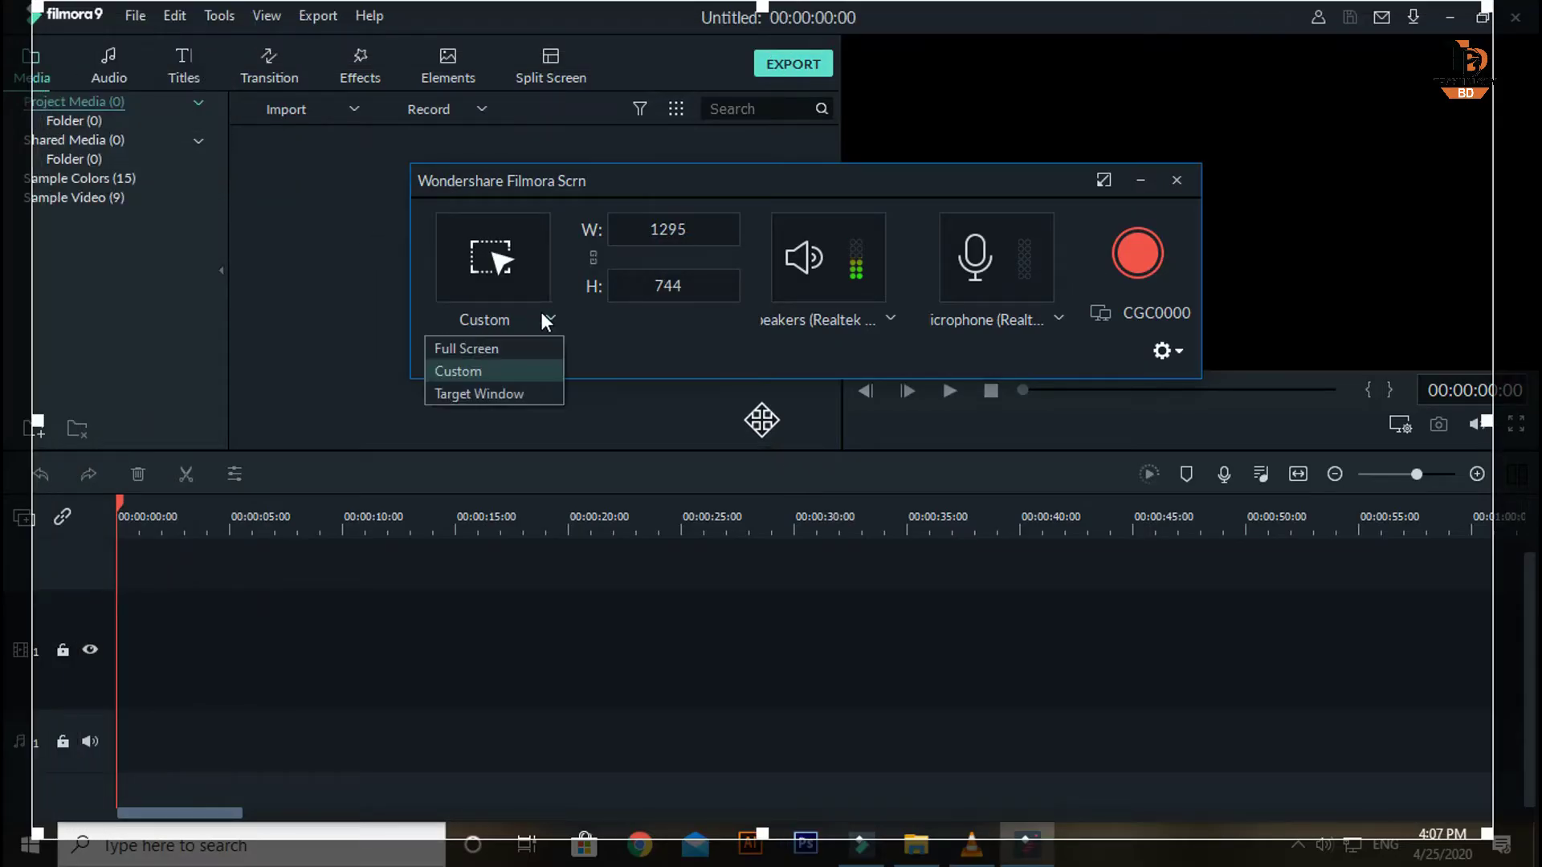
{"action": "left_click", "coordinate": [513, 393]}
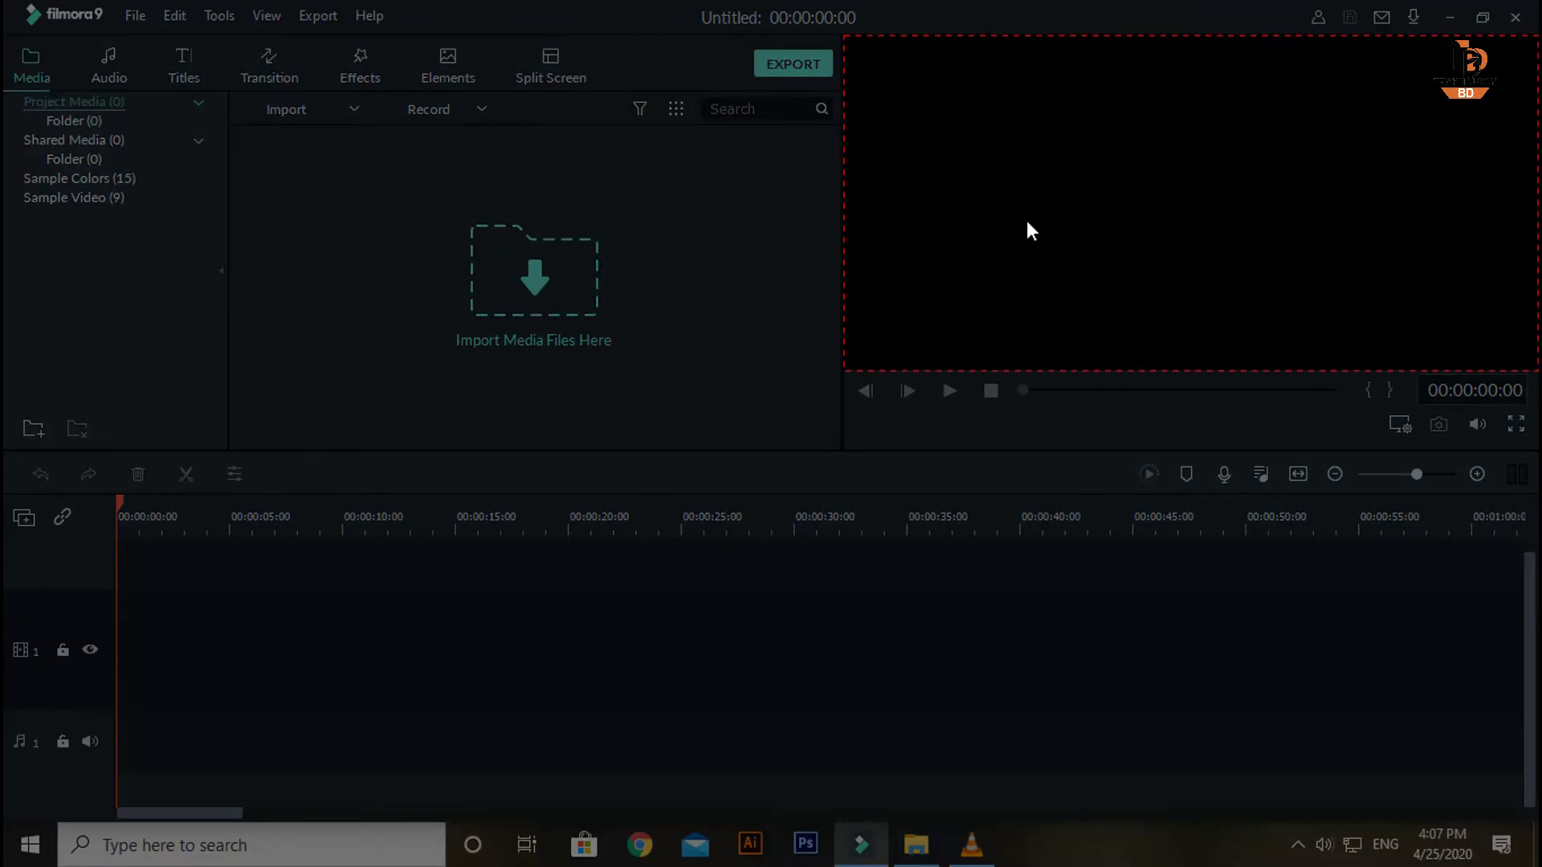
{"action": "left_click", "coordinate": [725, 310]}
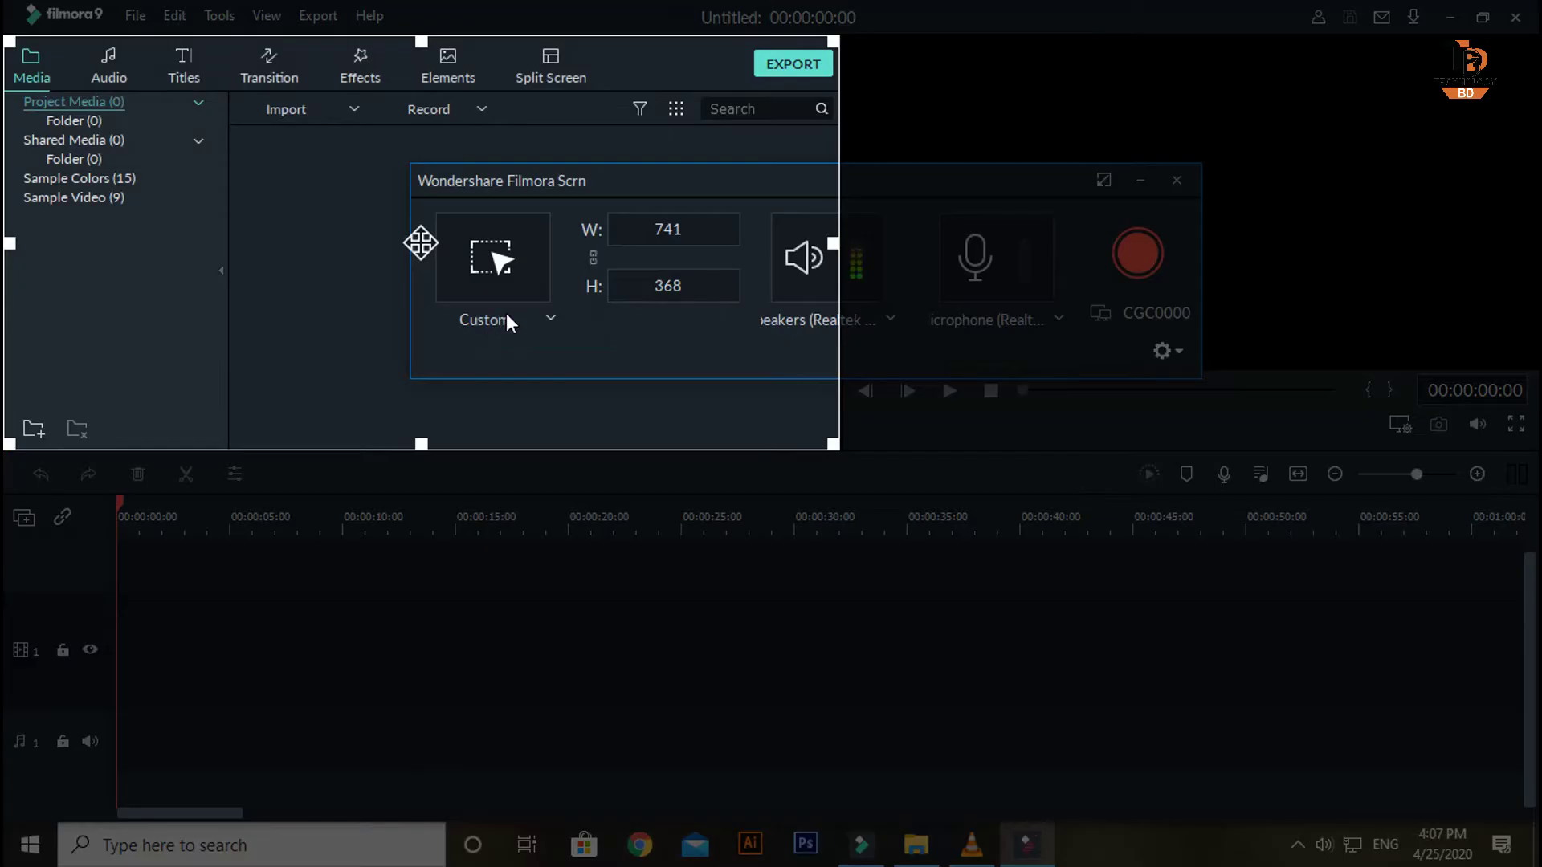
Step: Set the capture area back to Full Screen
{"action": "left_click", "coordinate": [551, 318]}
{"action": "left_click", "coordinate": [508, 346]}
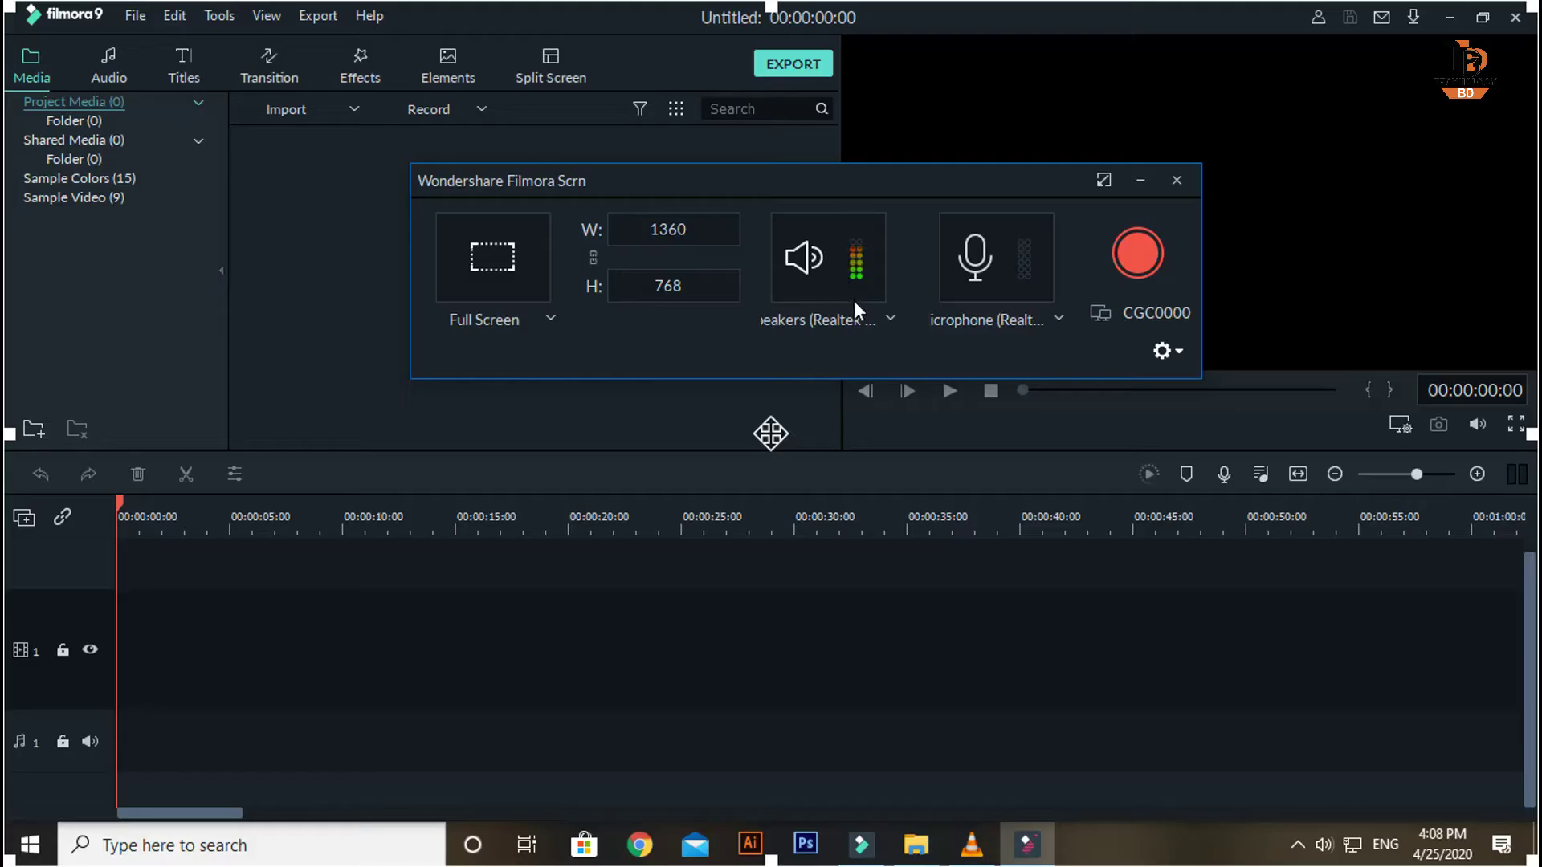
Step: Check the microphone source, mute the microphone input and turn it back on
{"action": "left_click", "coordinate": [1018, 282]}
{"action": "left_click", "coordinate": [1018, 282]}
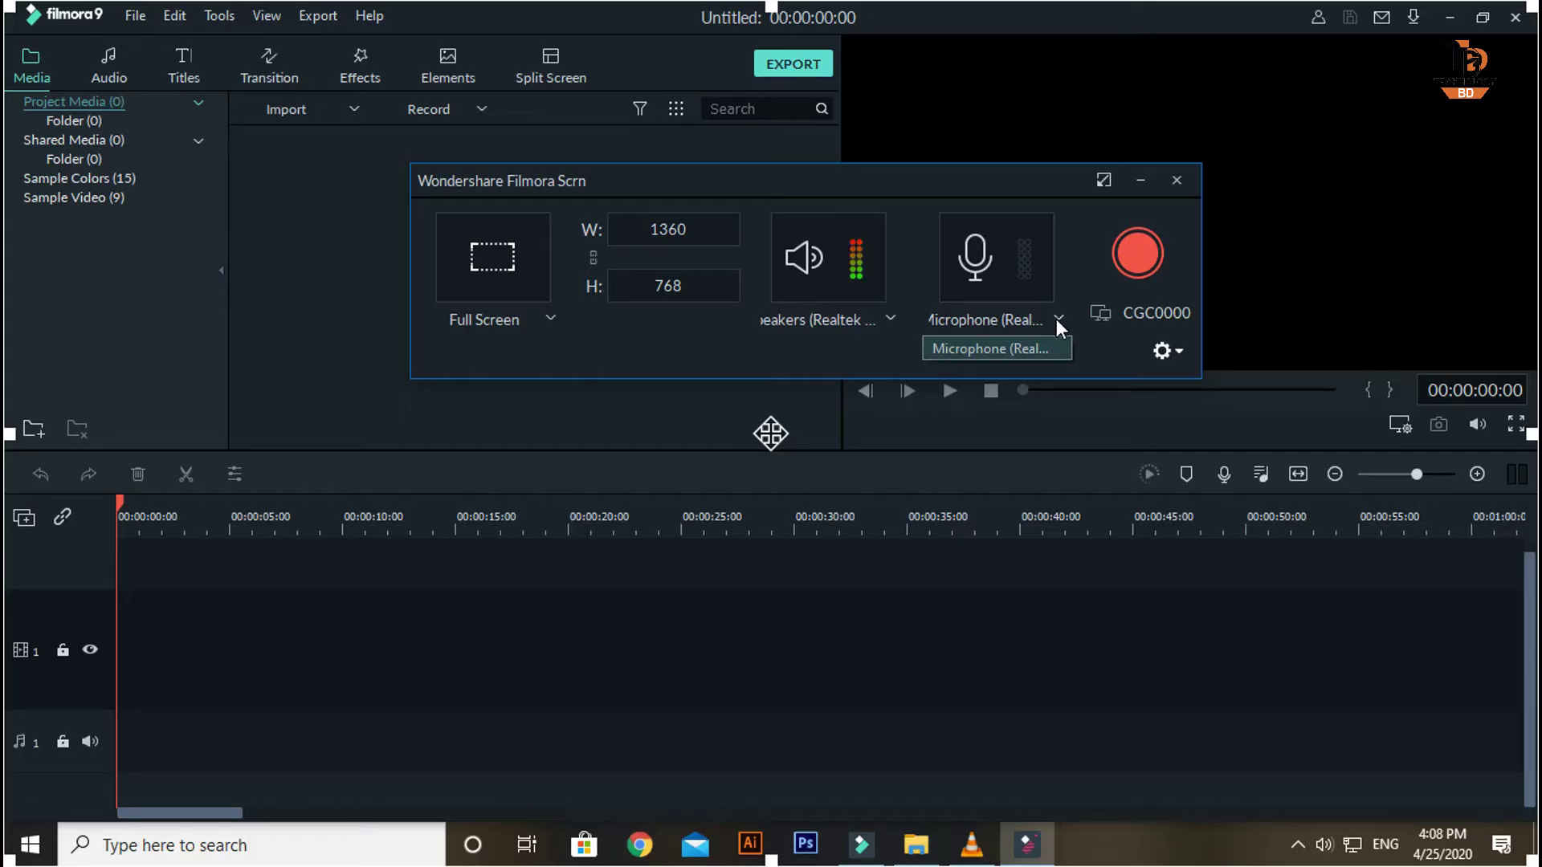
{"action": "left_click", "coordinate": [1003, 277]}
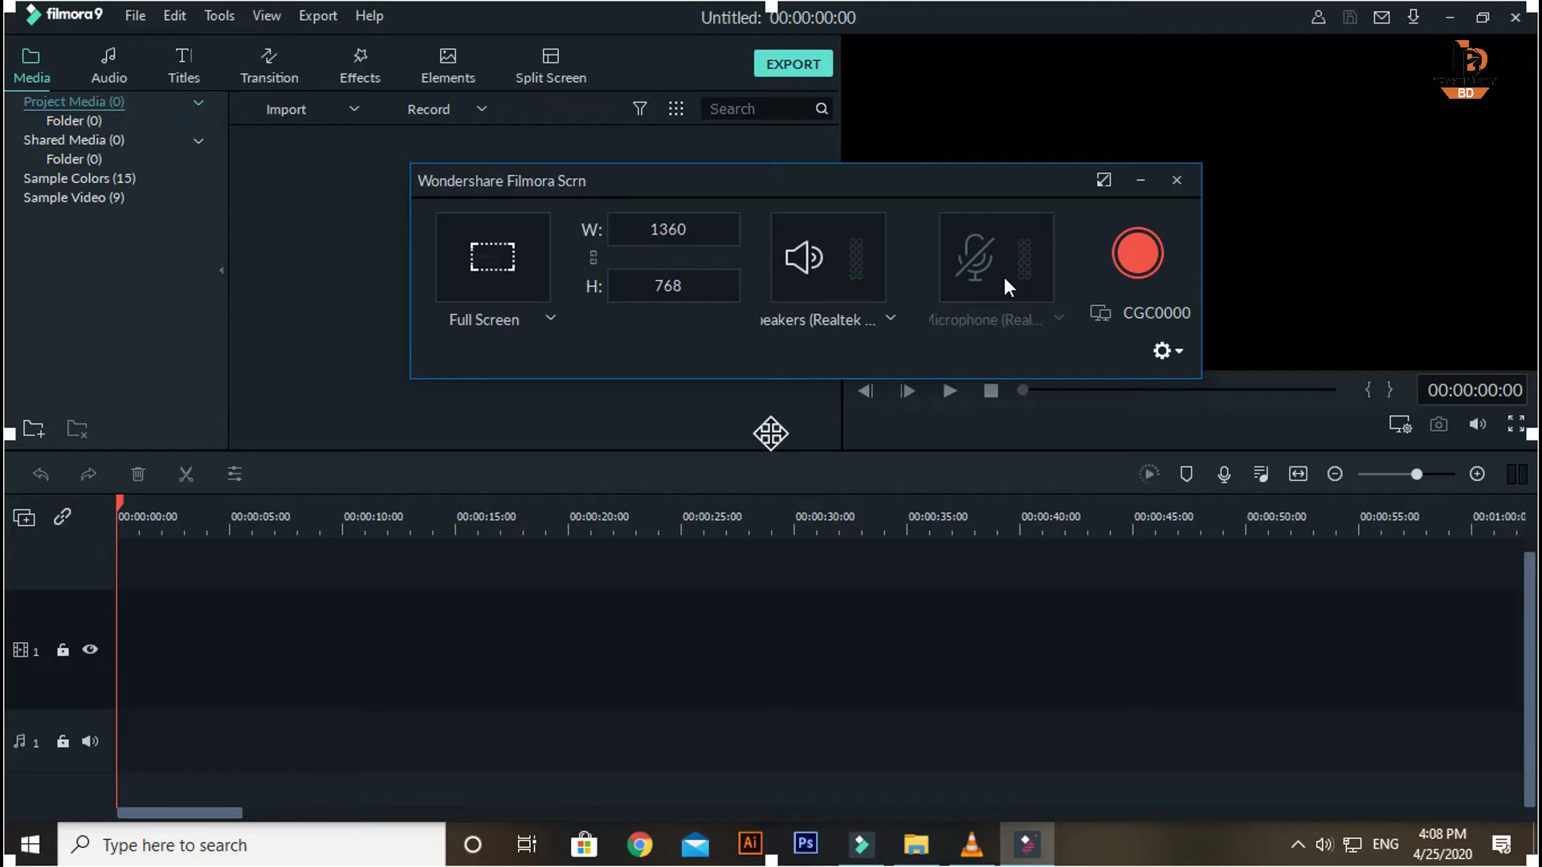
{"action": "left_click", "coordinate": [1003, 277]}
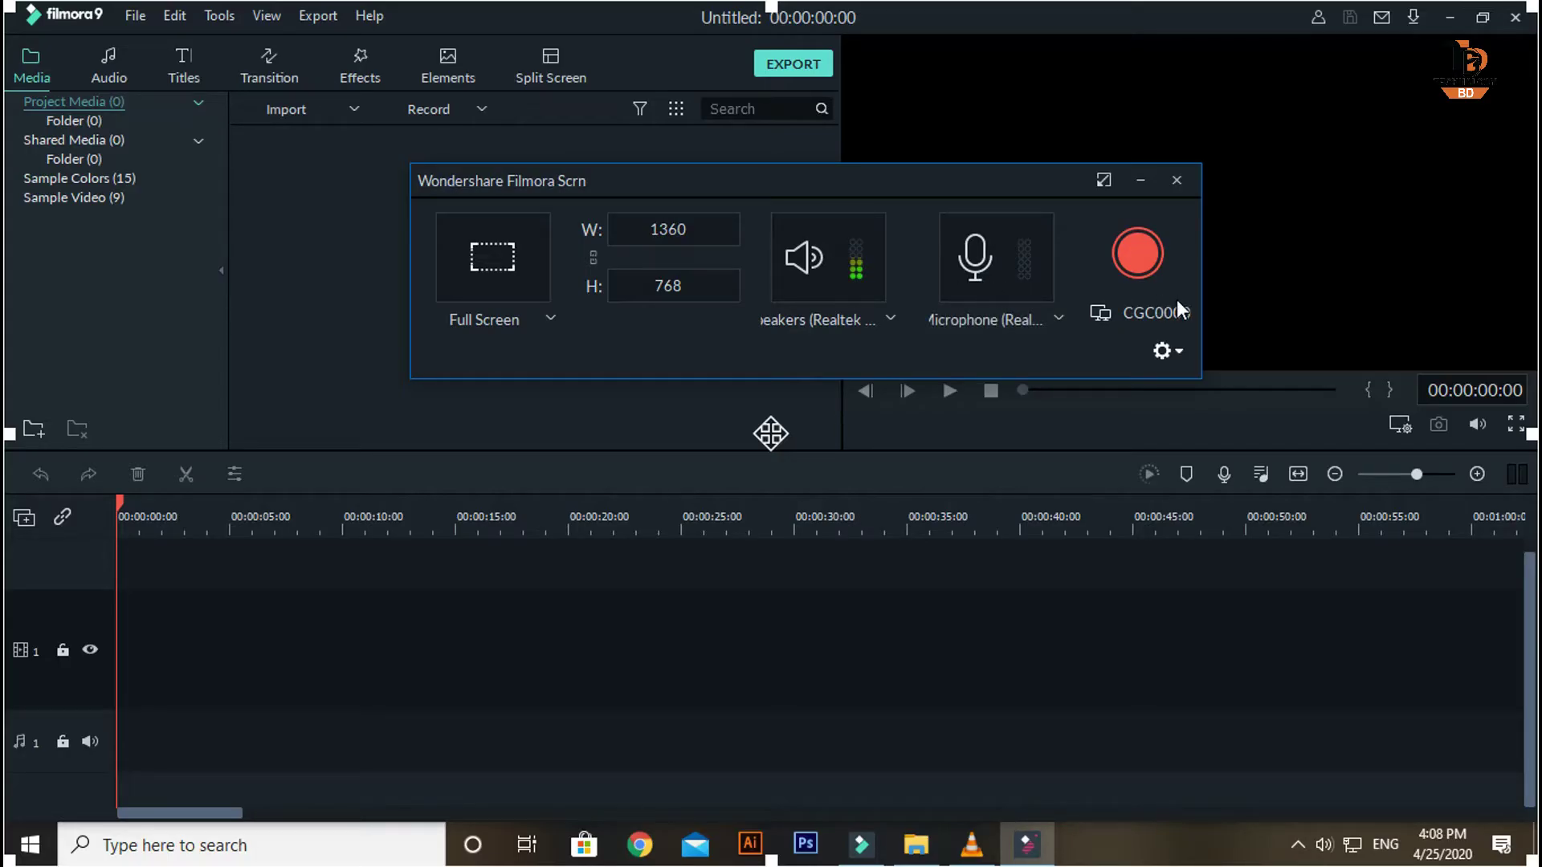
Step: Expand the recorder settings and set the frame rate to 29.97 fps with Best quality
{"action": "left_click", "coordinate": [1168, 355]}
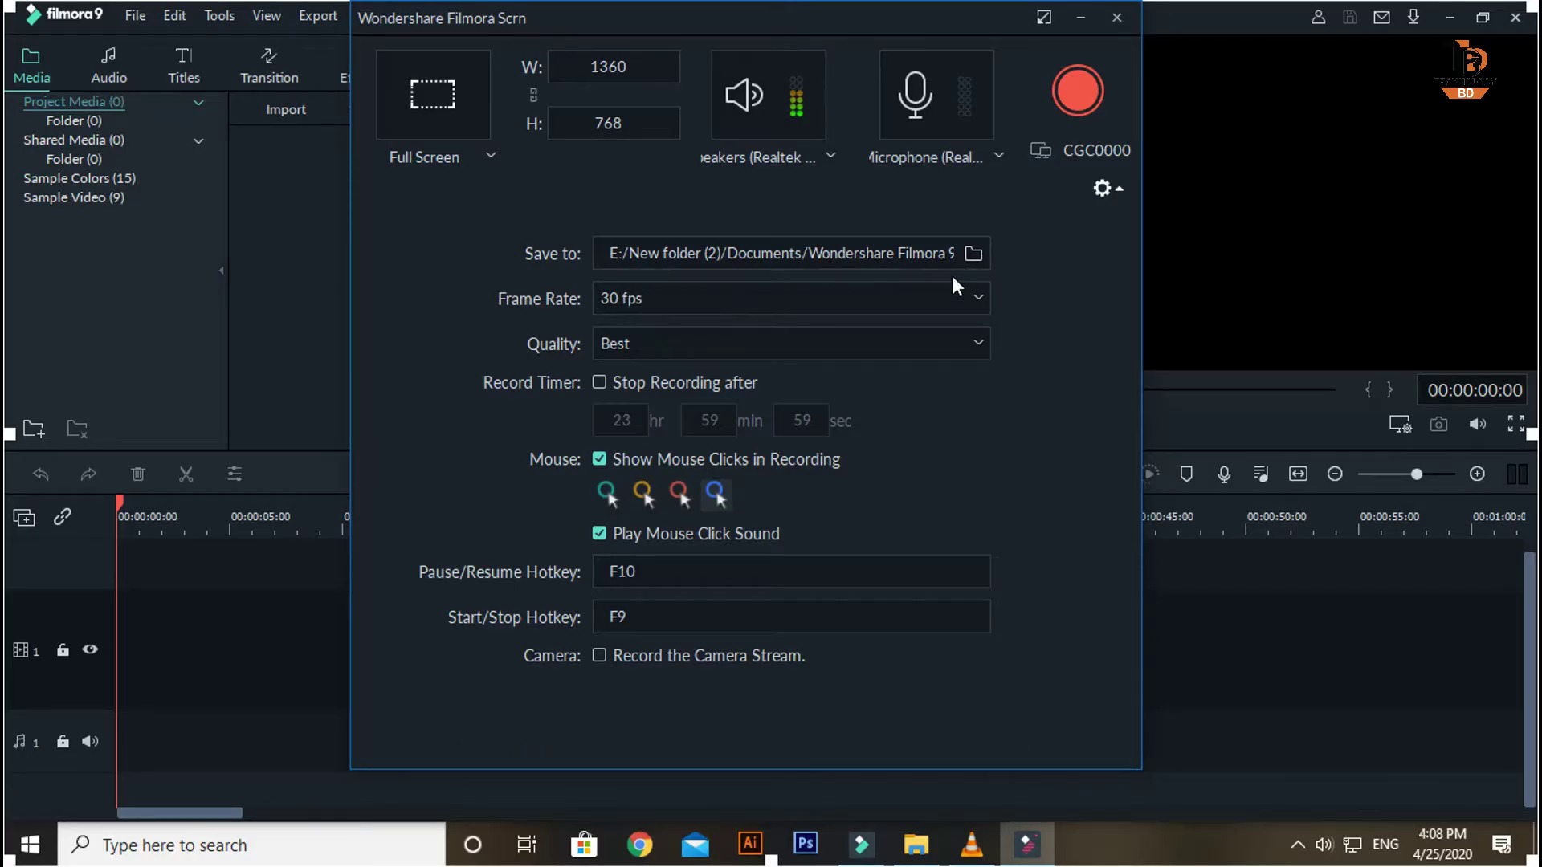
{"action": "left_click", "coordinate": [965, 292]}
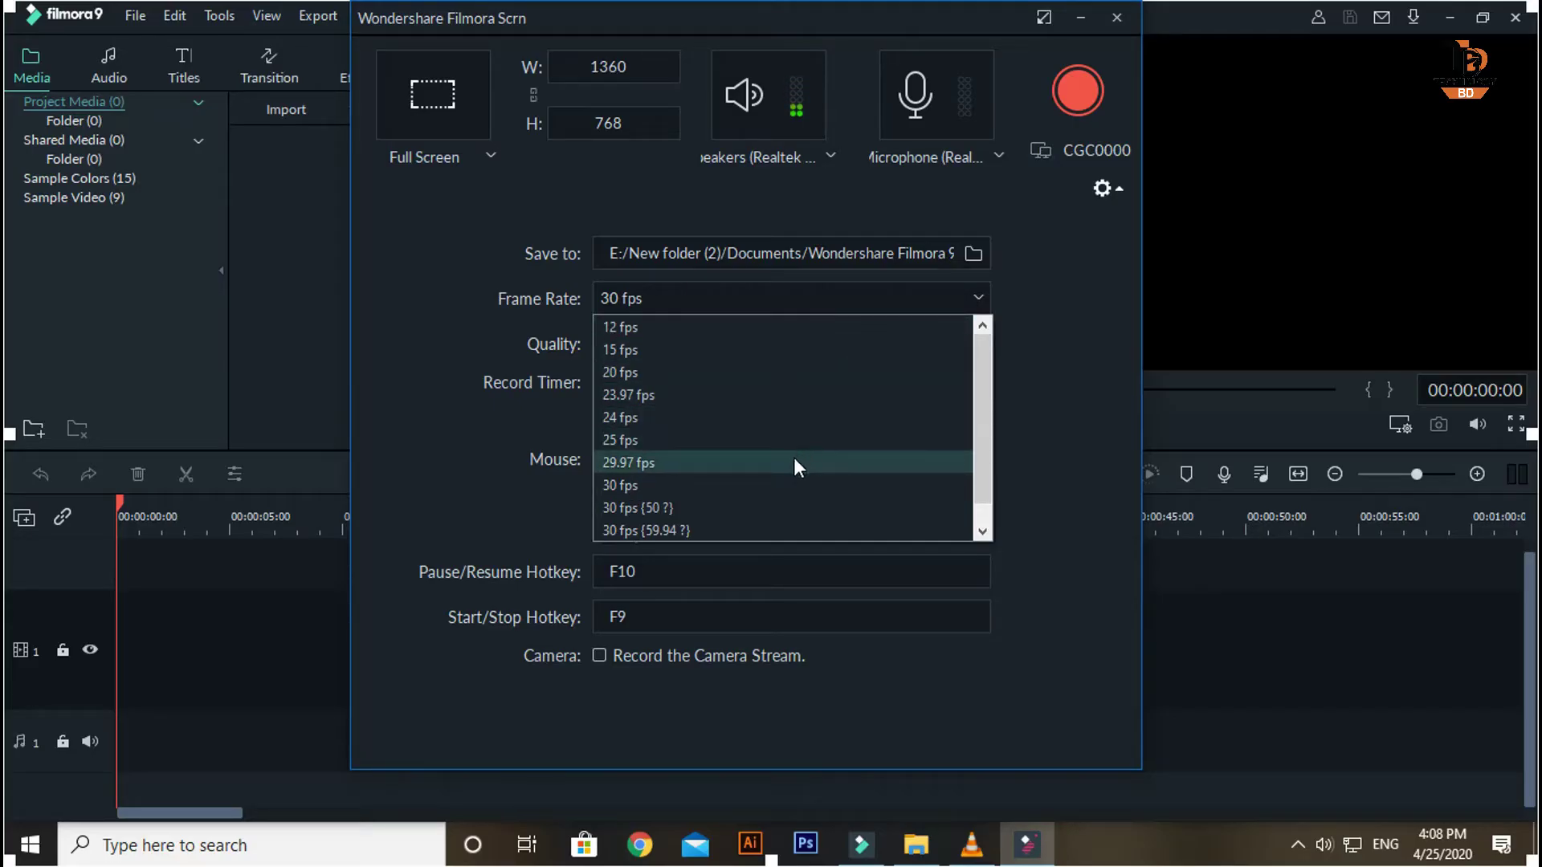
{"action": "scroll", "coordinate": [761, 537], "scroll_direction": "down", "scroll_amount": 1}
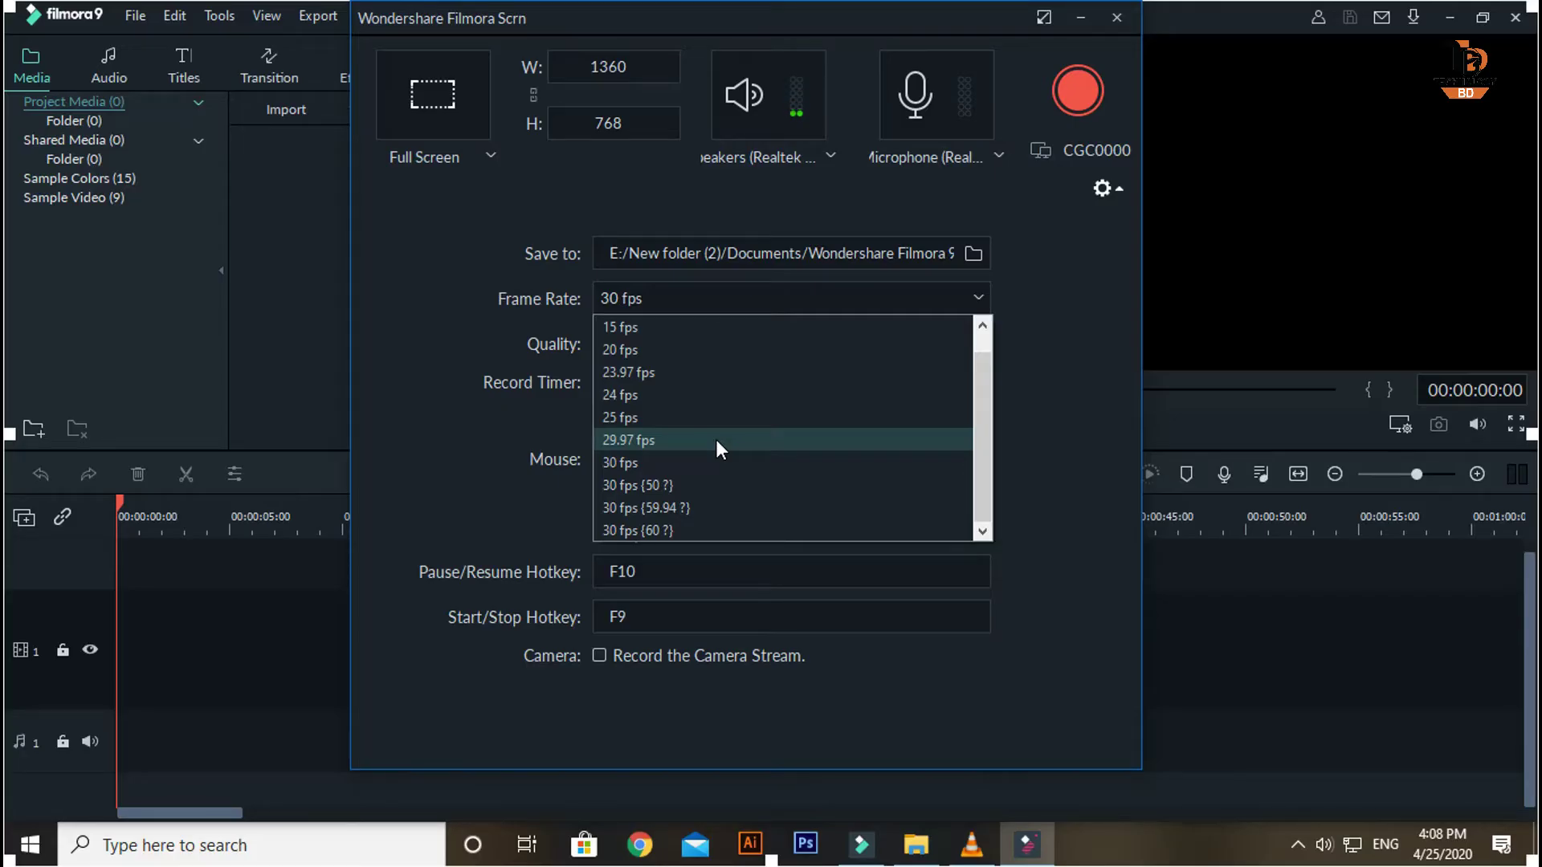
{"action": "left_click", "coordinate": [715, 440]}
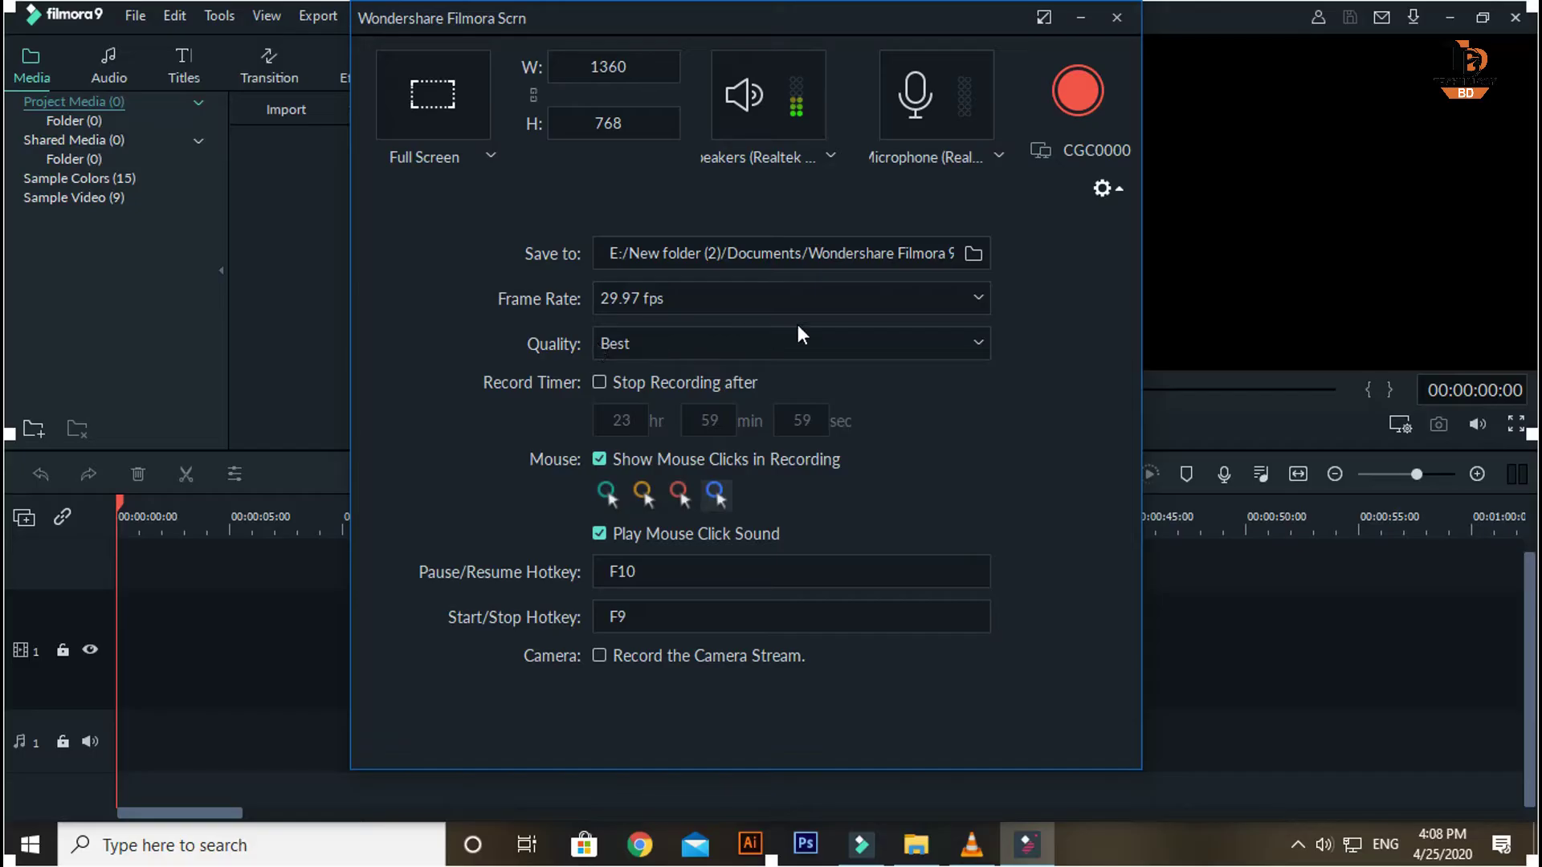
{"action": "left_click", "coordinate": [975, 338]}
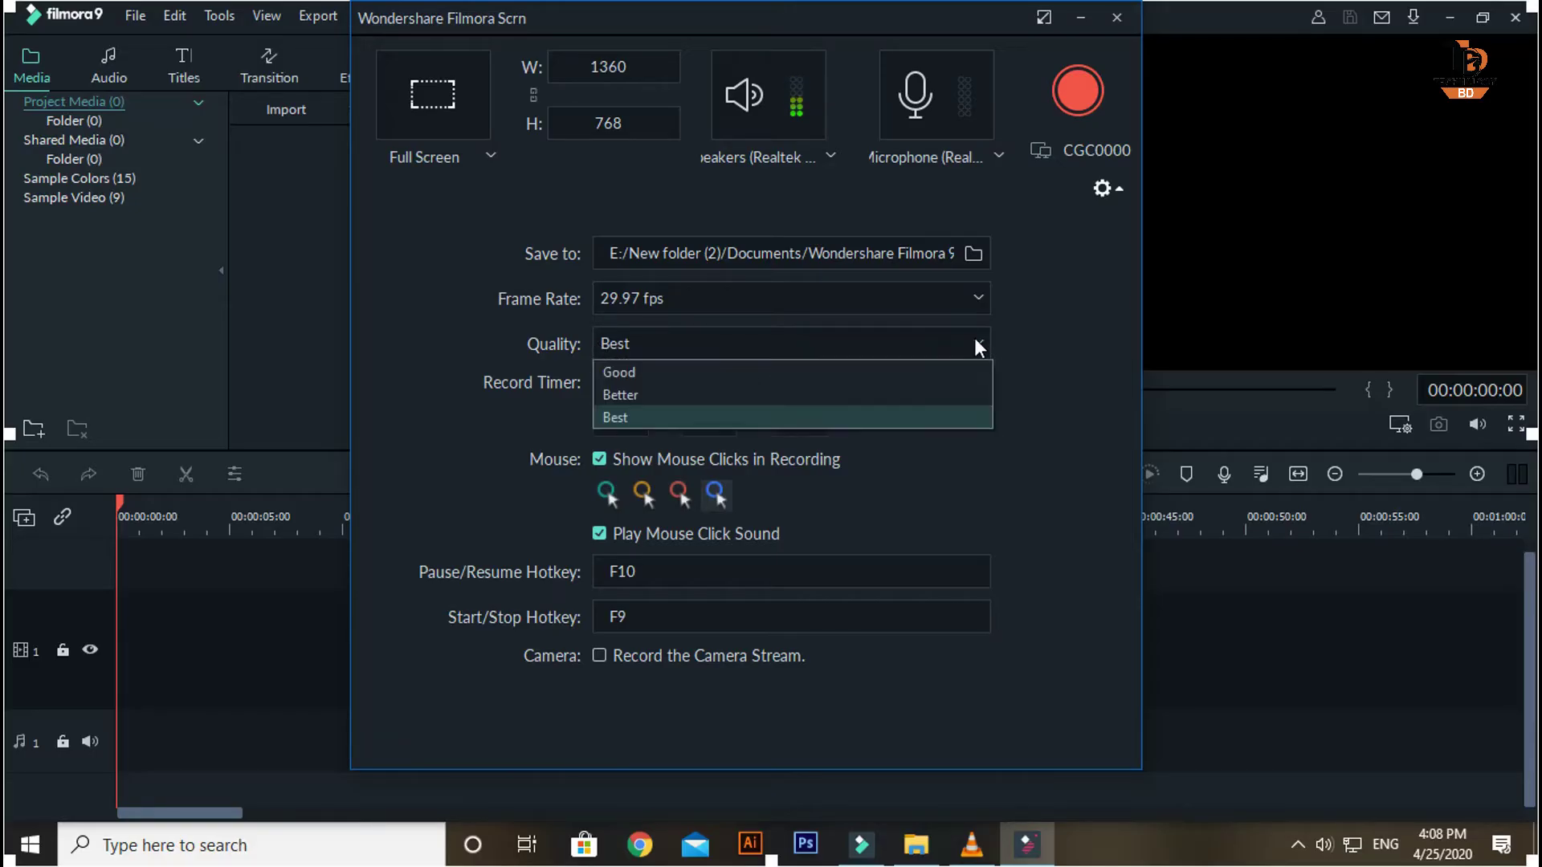
{"action": "left_click", "coordinate": [850, 418]}
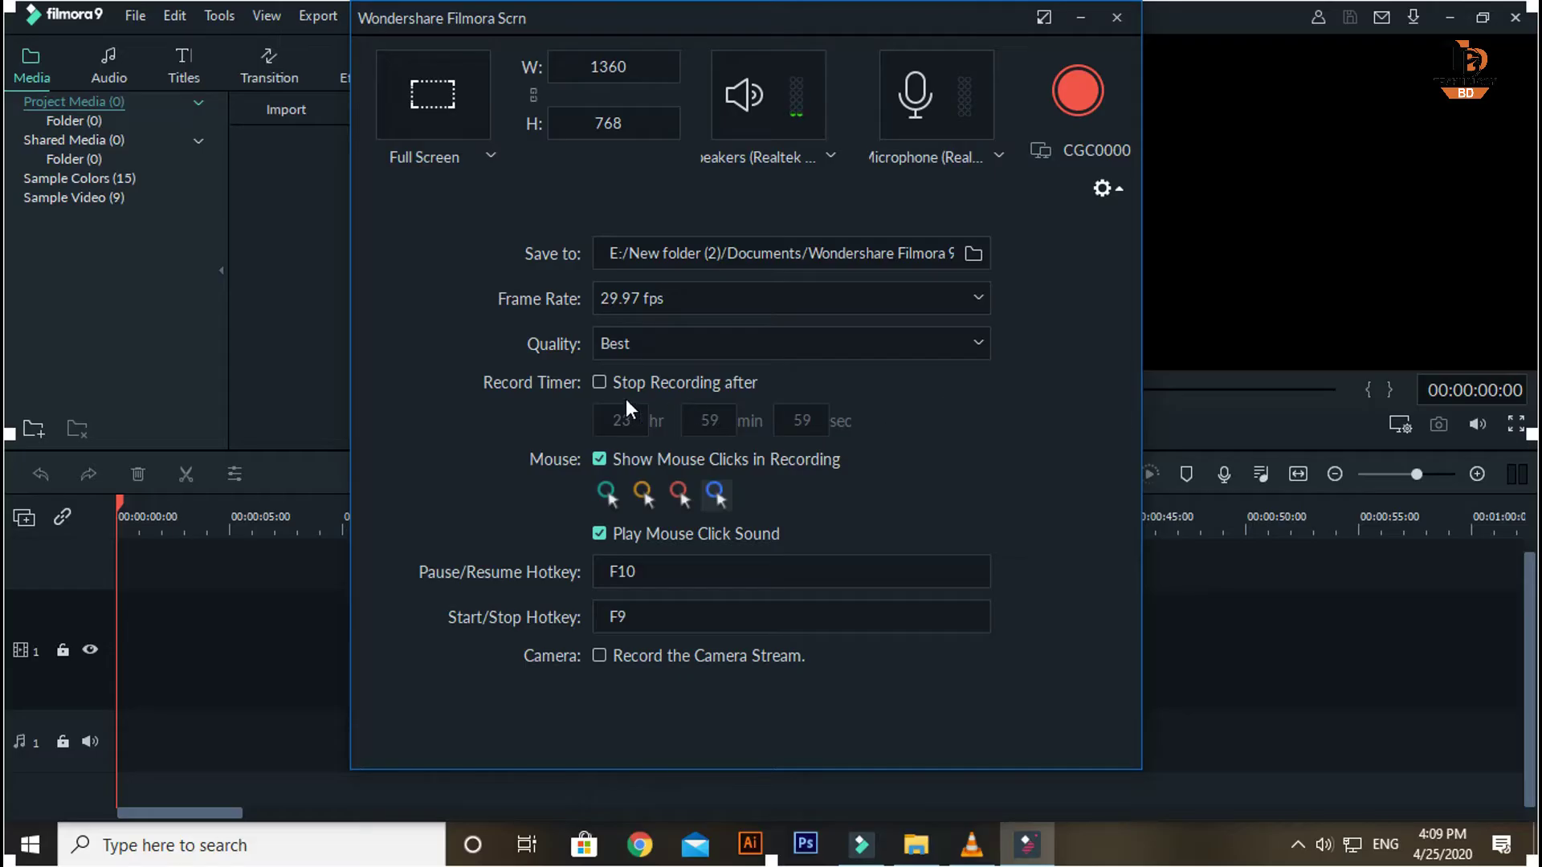
Step: Enable the record timer that stops recording after a set time, and disable it again
{"action": "left_click", "coordinate": [600, 383]}
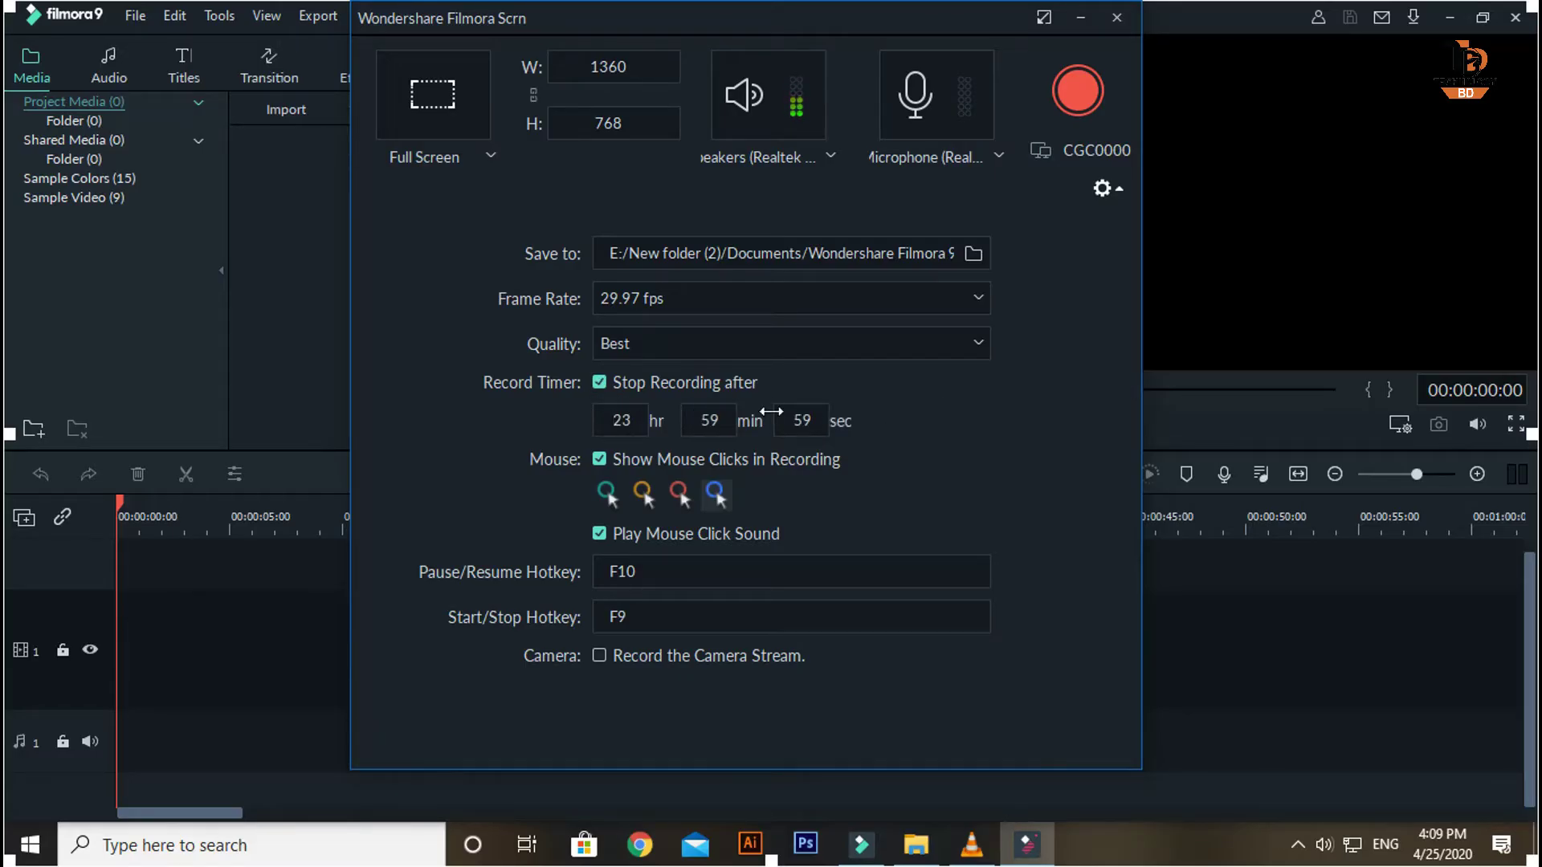
{"action": "left_click_drag", "start_coordinate": [820, 421], "coordinate": [772, 424]}
{"action": "left_click", "coordinate": [602, 385]}
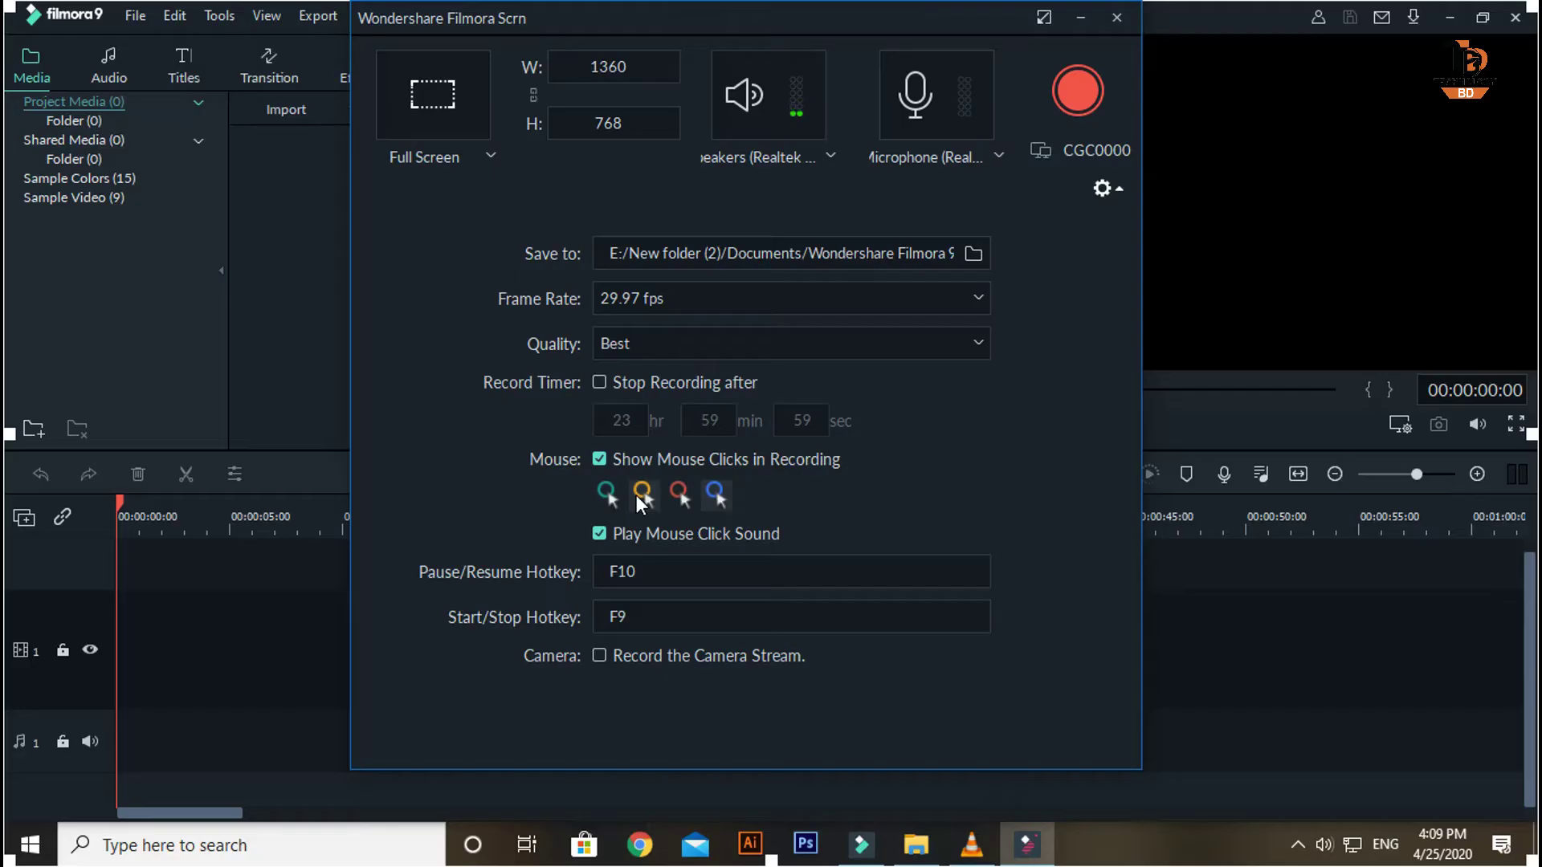
Step: Turn mouse-click display off and on again, and switch camera stream recording on and back off
{"action": "left_click", "coordinate": [602, 460]}
{"action": "left_click", "coordinate": [600, 460]}
{"action": "left_click", "coordinate": [727, 573]}
{"action": "left_click", "coordinate": [598, 656]}
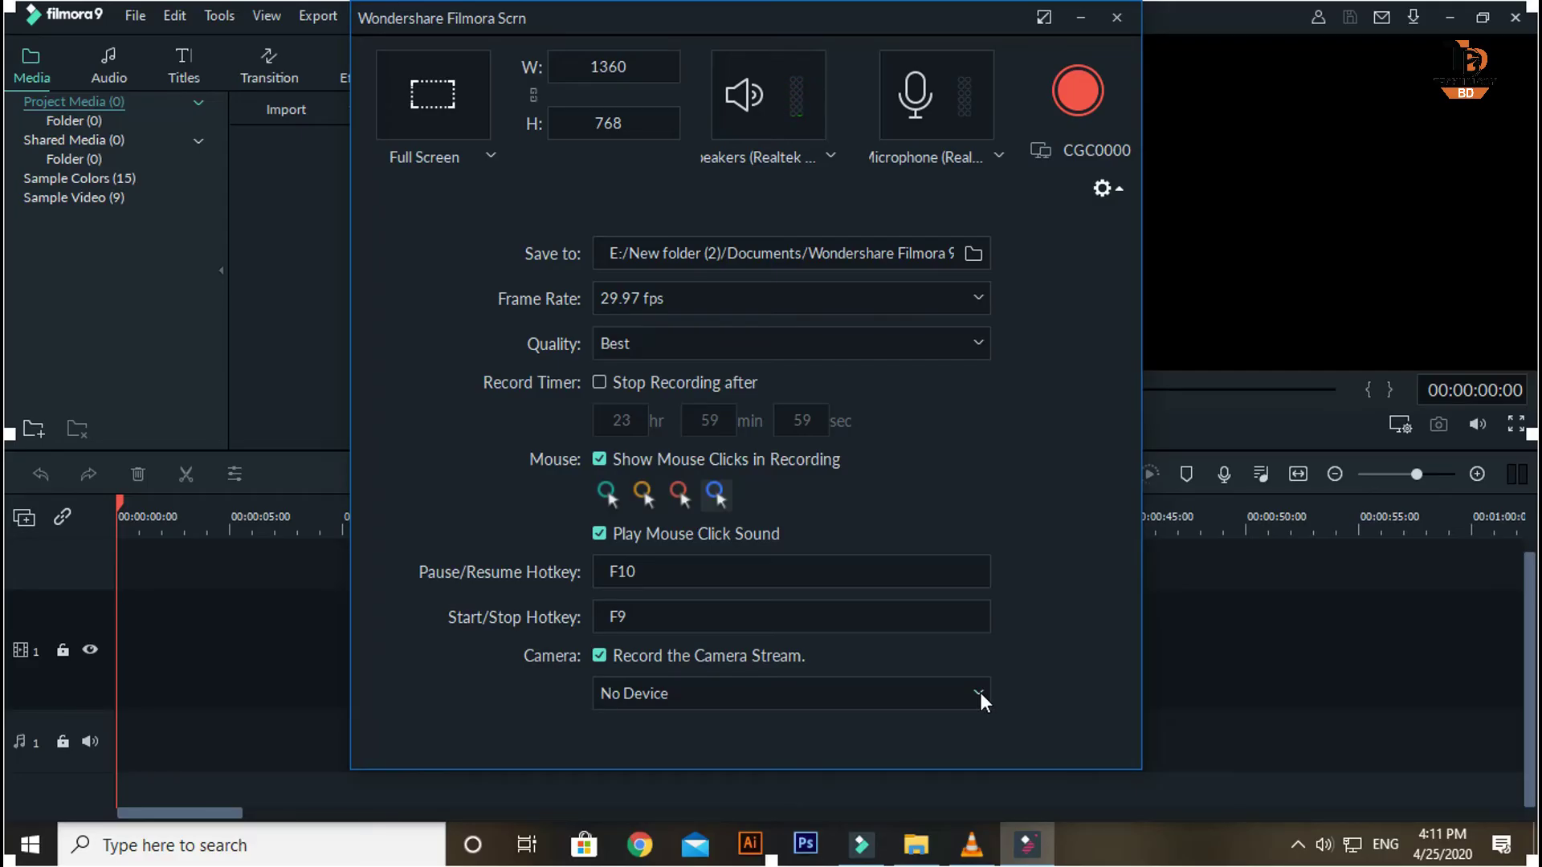
{"action": "left_click", "coordinate": [597, 653]}
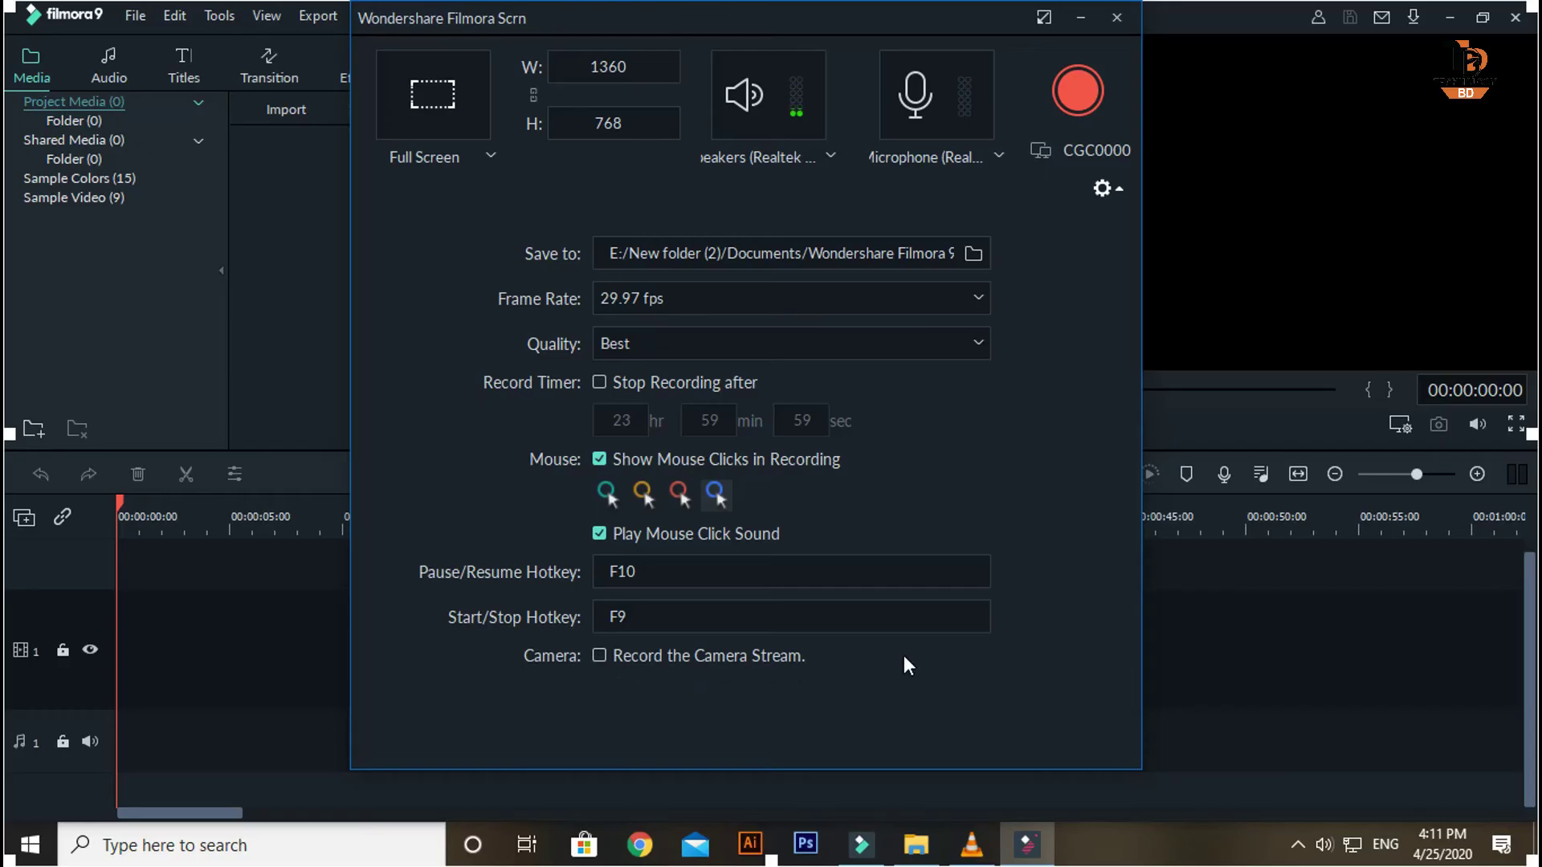
Step: Reposition the recorder window and start the full-screen recording
{"action": "left_click_drag", "start_coordinate": [907, 20], "coordinate": [892, 76]}
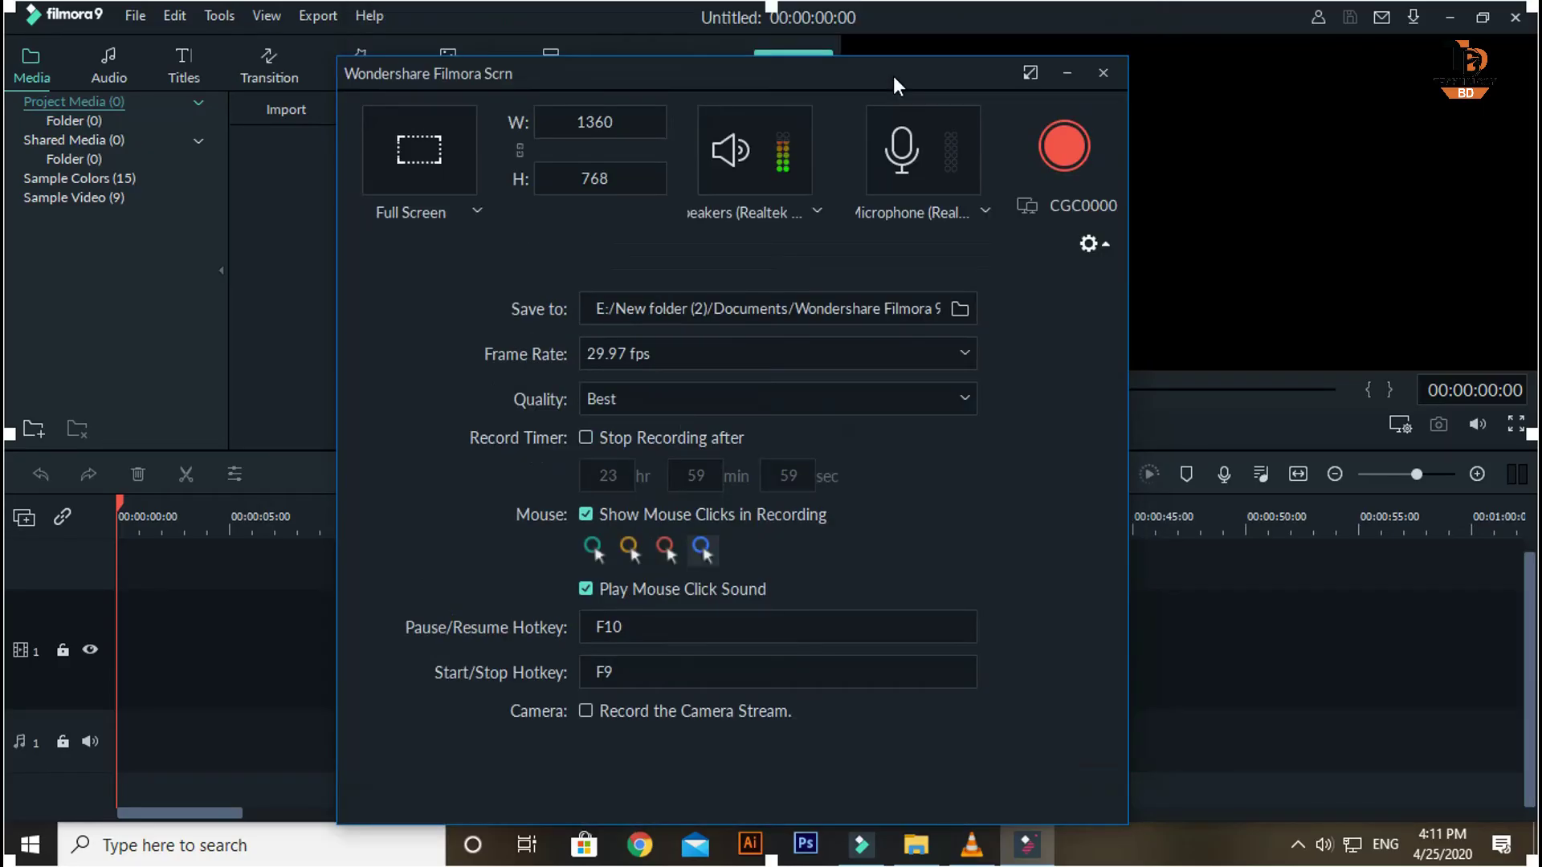
{"action": "left_click", "coordinate": [1064, 150]}
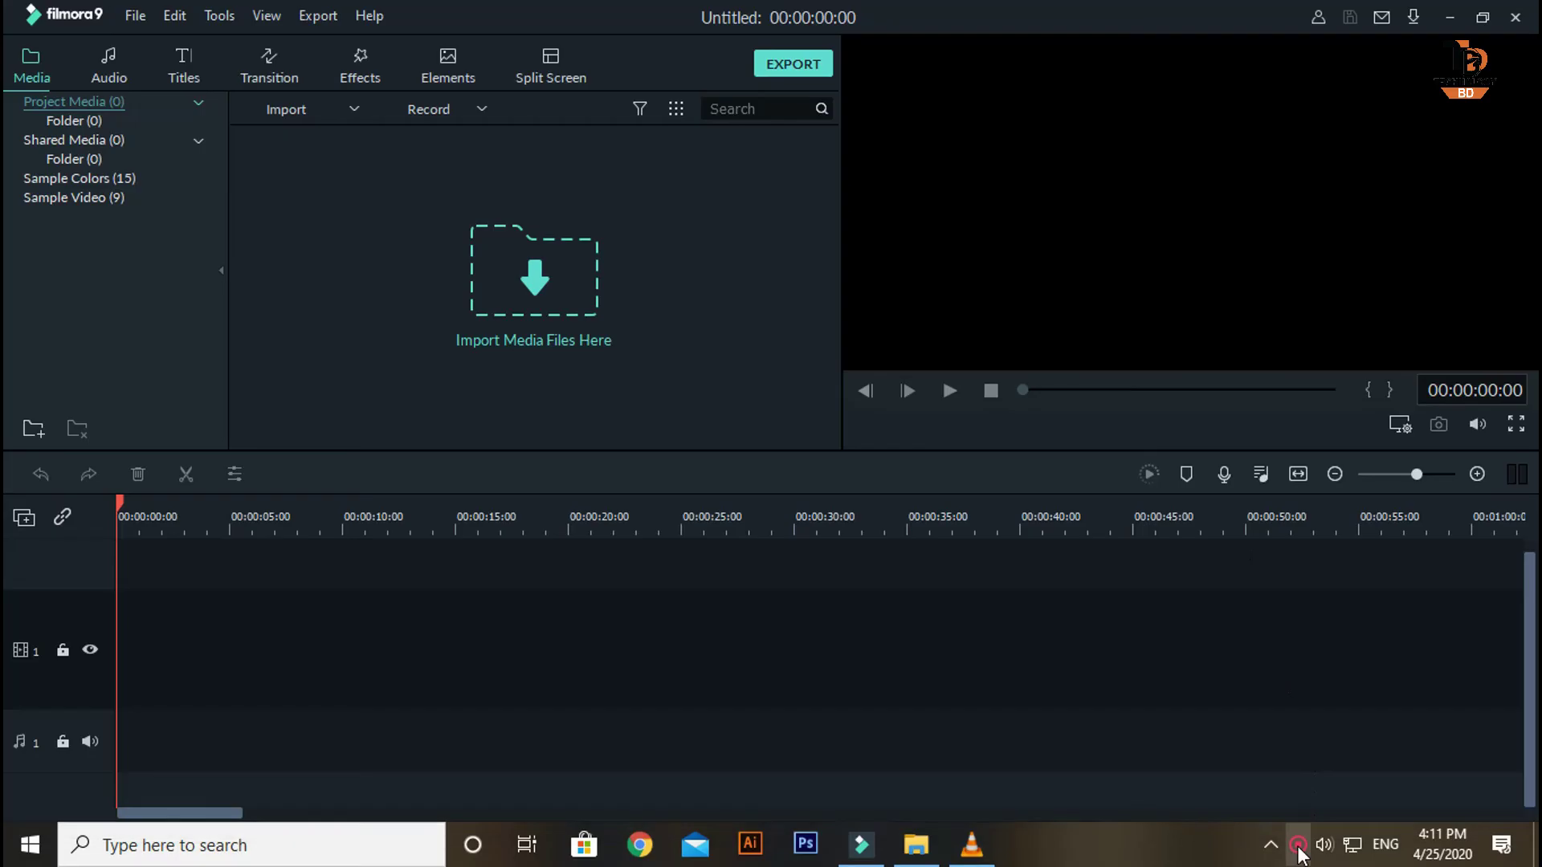
Step: Bring up the recorder controls during the recording and hide them again
{"action": "right_click", "coordinate": [1299, 847]}
{"action": "left_click", "coordinate": [1334, 811]}
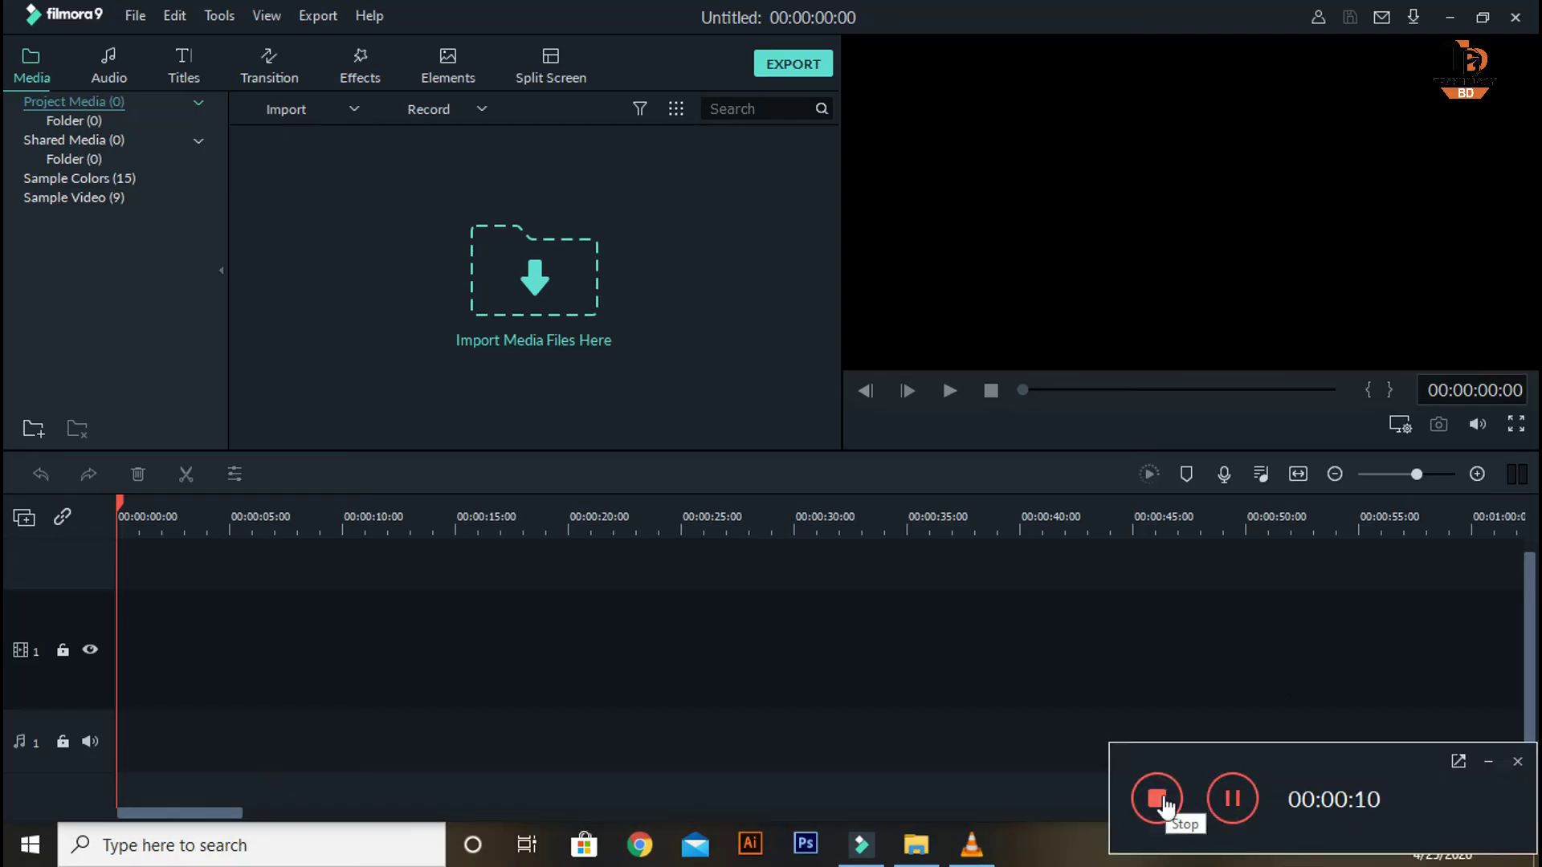
{"action": "left_click", "coordinate": [1251, 691]}
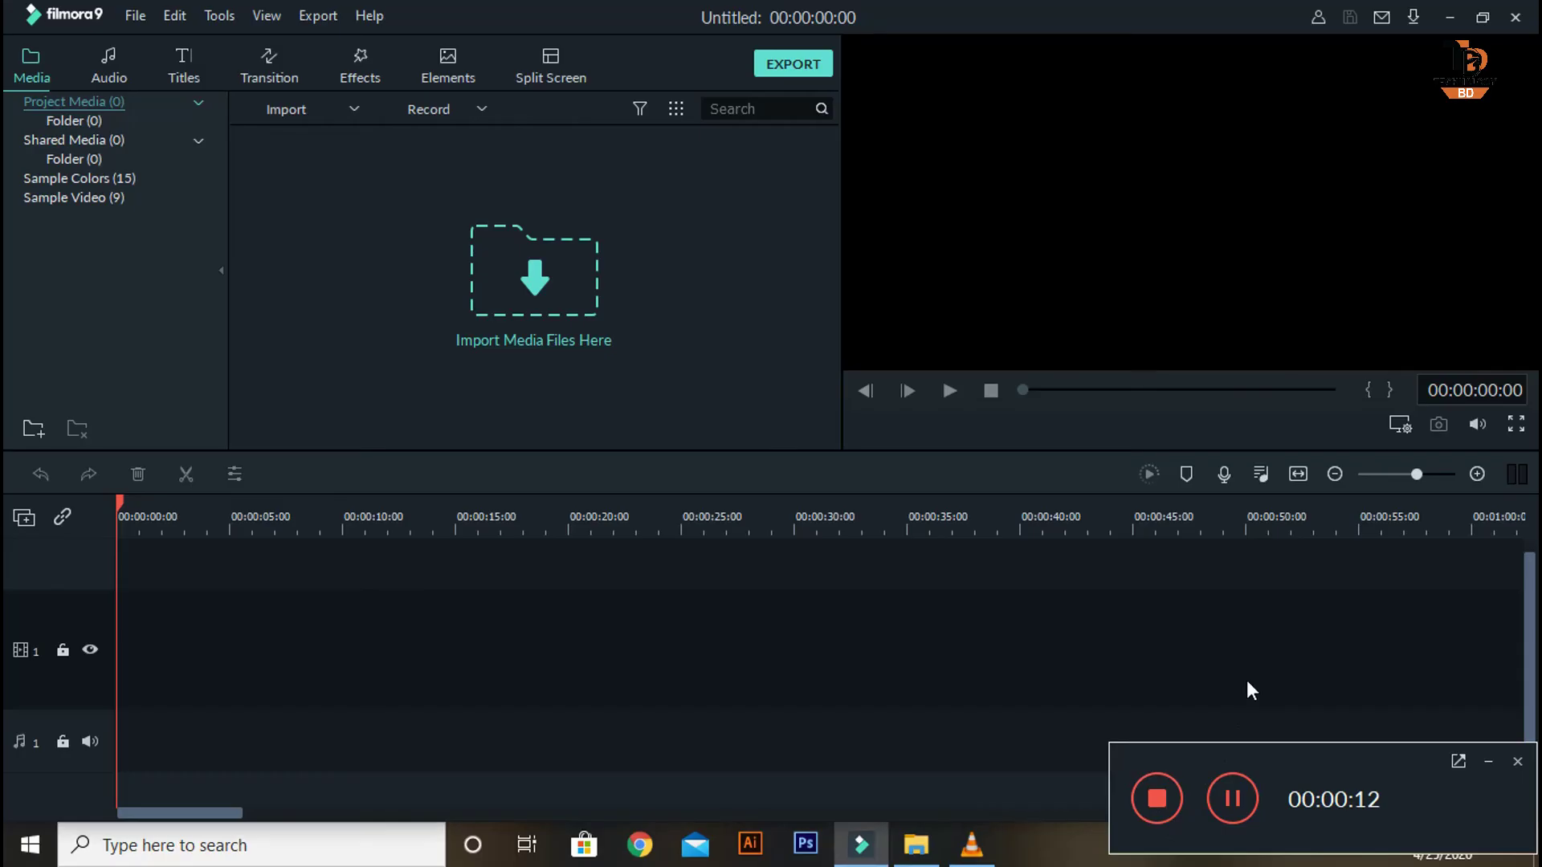
{"action": "left_click", "coordinate": [1503, 763]}
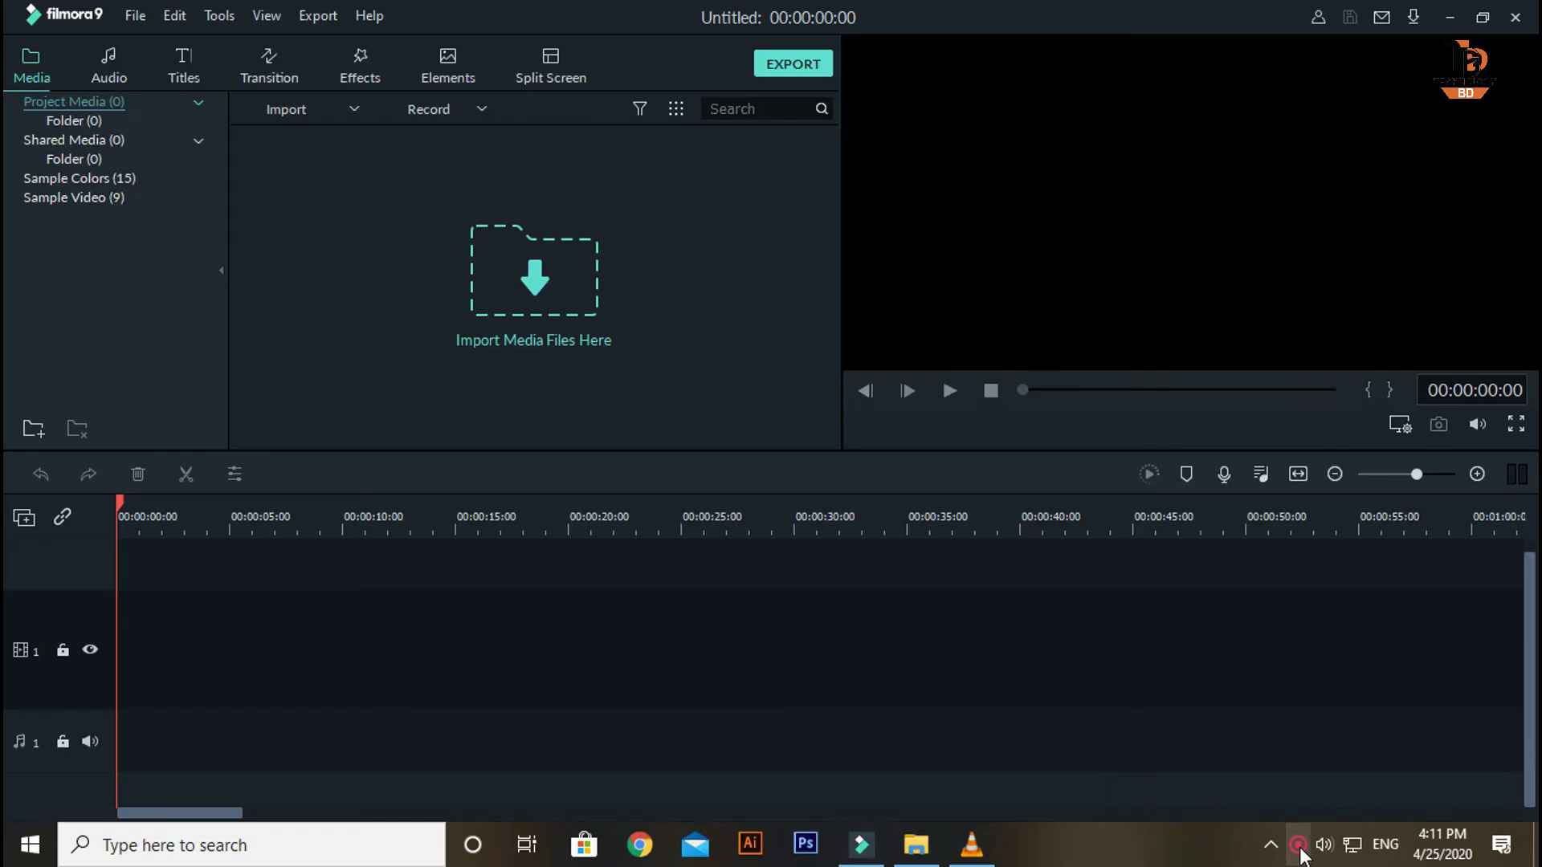
Step: Reopen the recorder controls, stop the recording and close the recorder
{"action": "right_click", "coordinate": [1299, 845]}
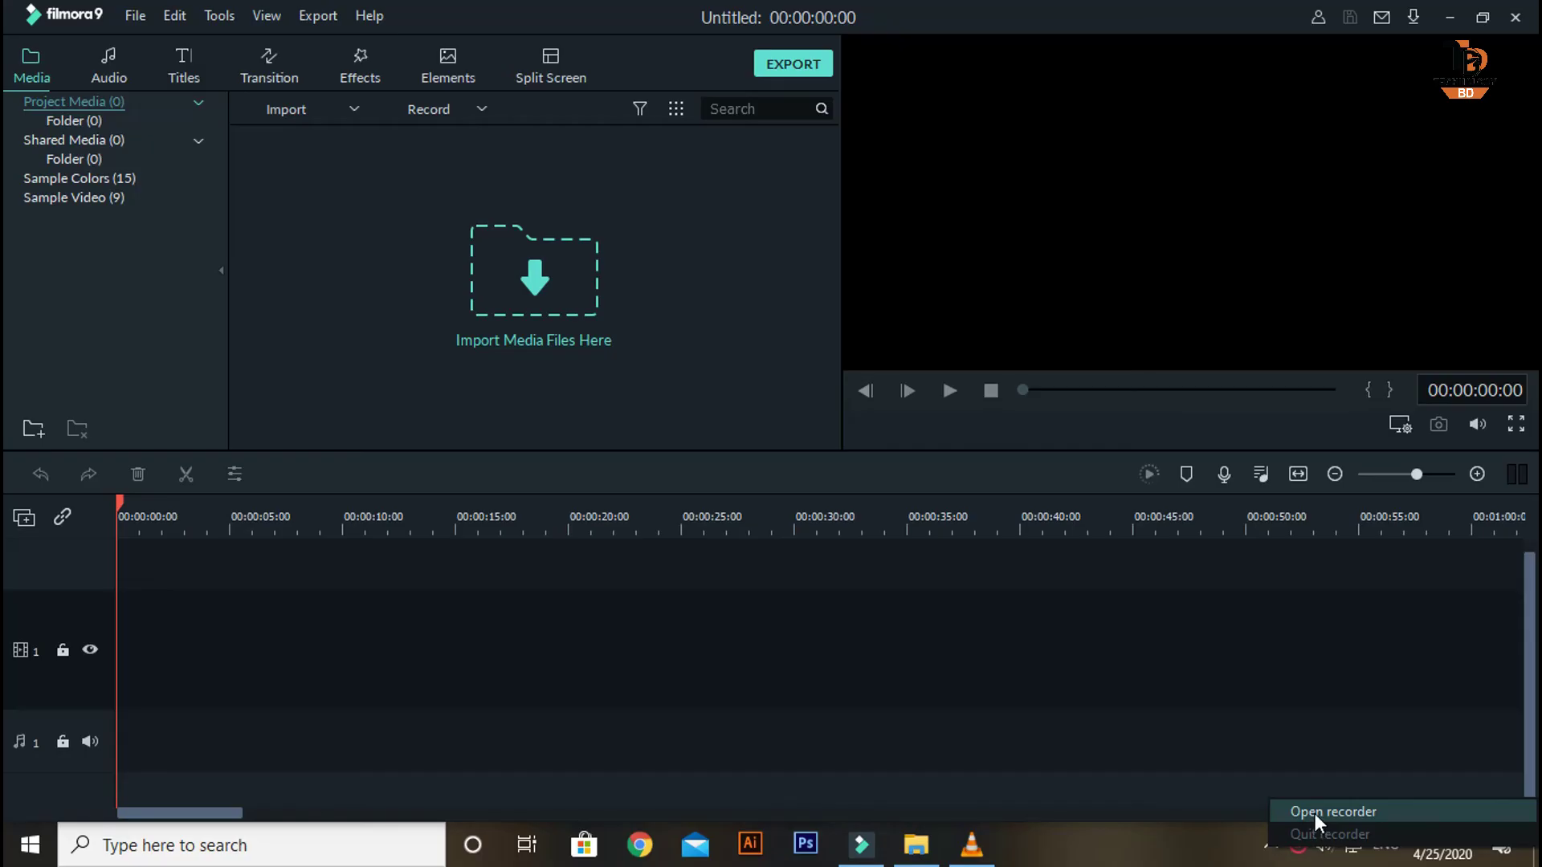
{"action": "left_click", "coordinate": [1314, 812]}
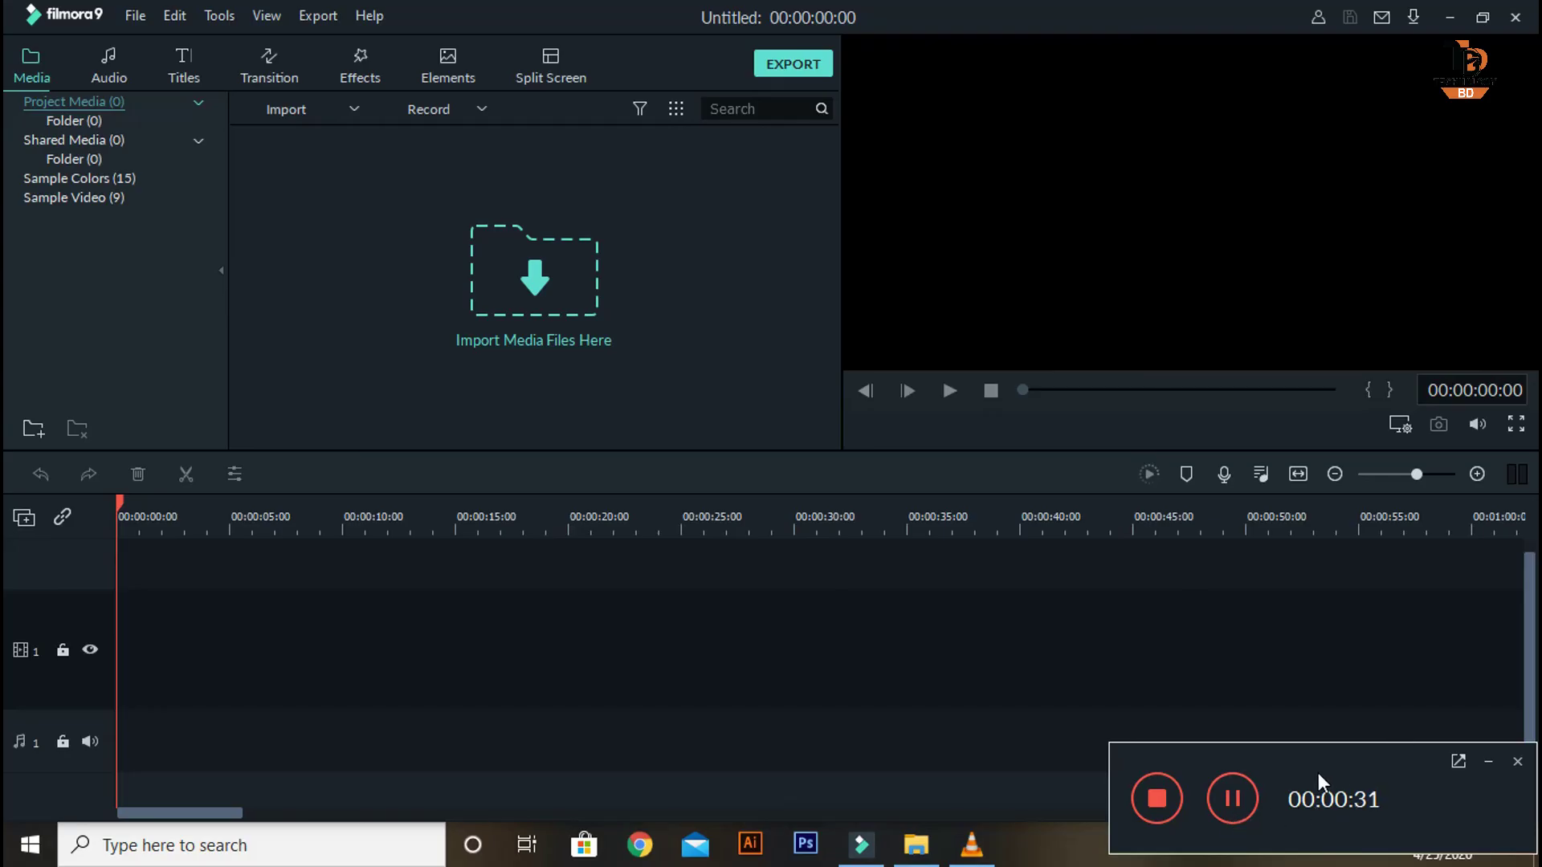
{"action": "left_click", "coordinate": [1232, 799]}
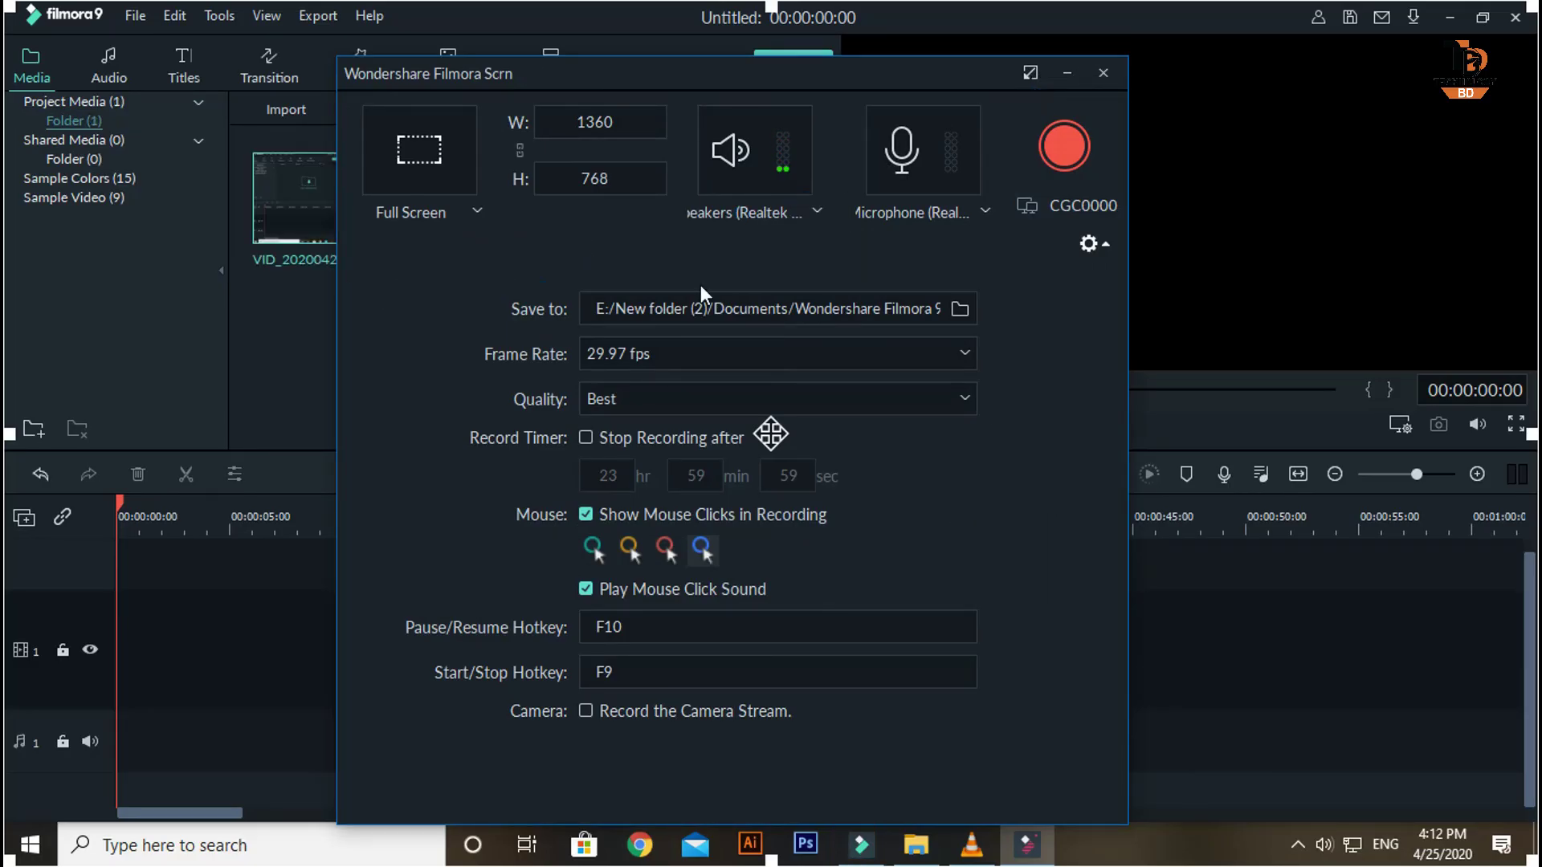
{"action": "left_click", "coordinate": [1102, 73]}
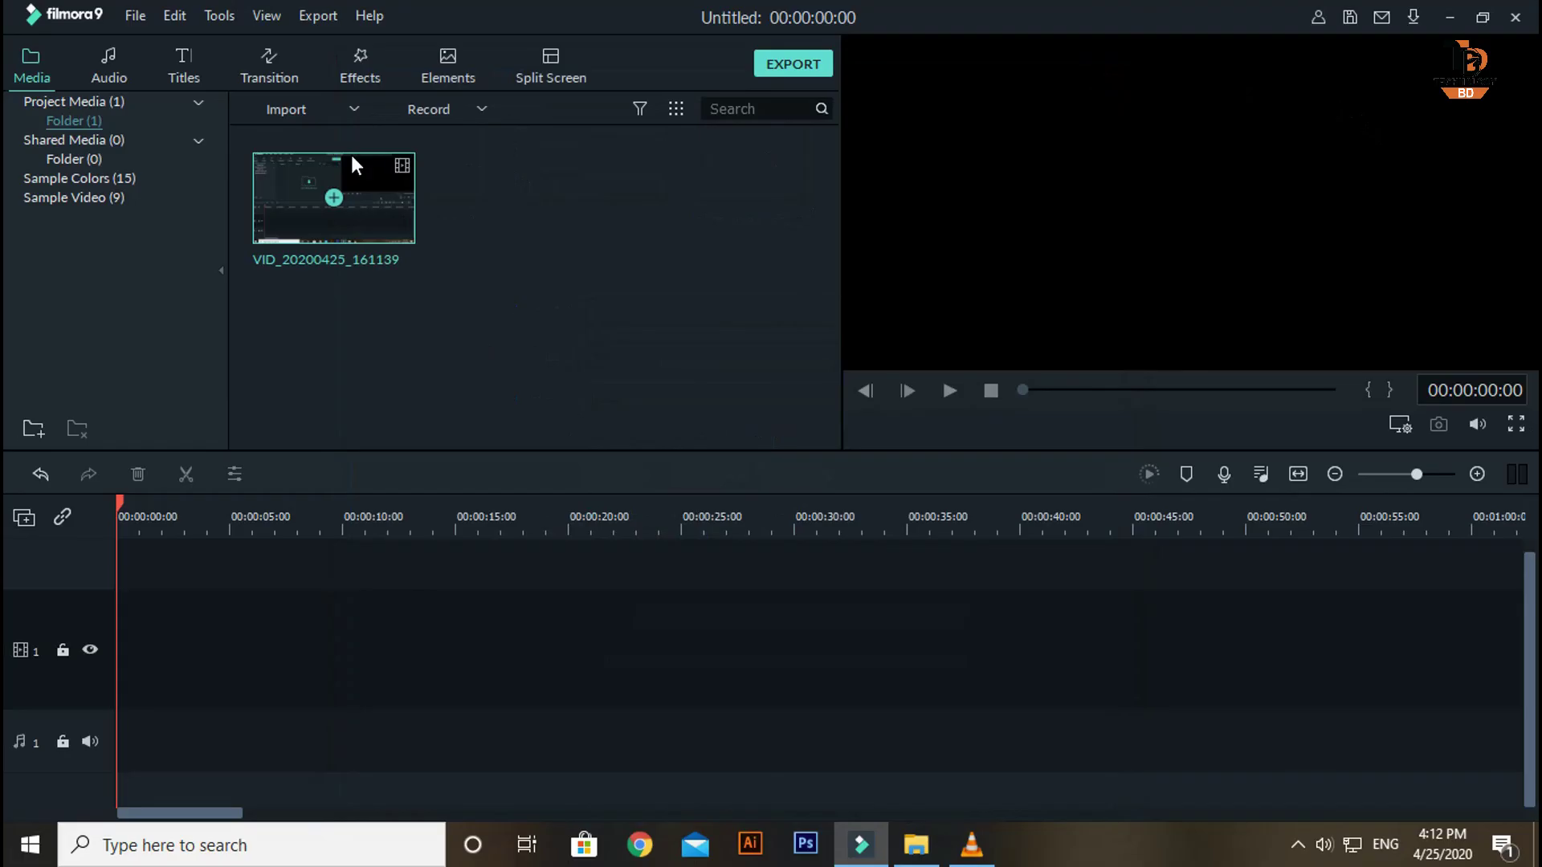
Step: Place the recorded clip VID_20200425_161139 at the start of video track 1, matching the project settings to the media
{"action": "left_click_drag", "start_coordinate": [292, 222], "coordinate": [103, 711]}
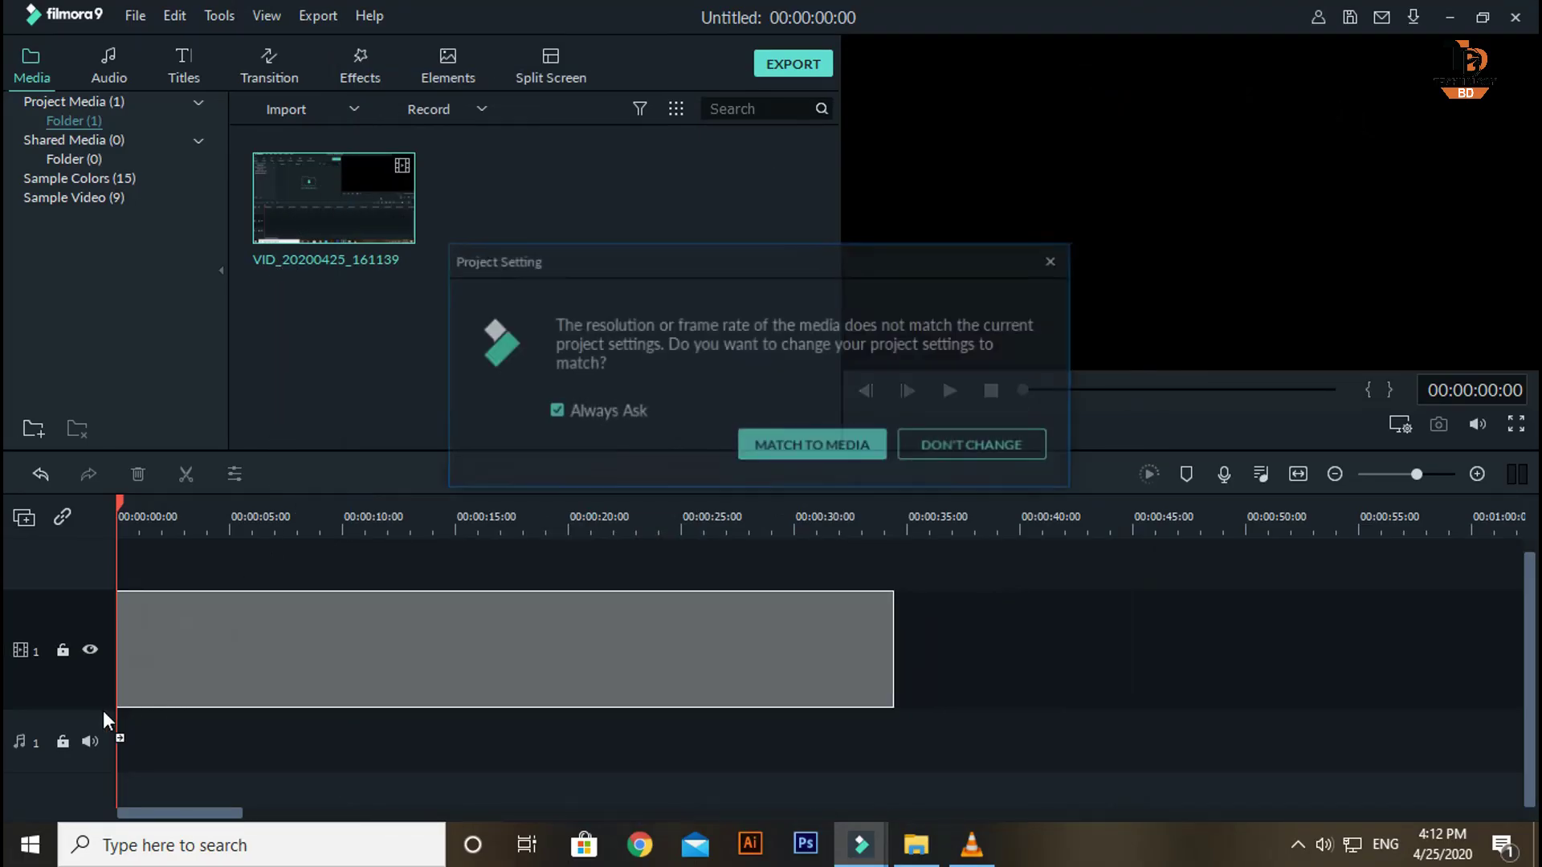
{"action": "left_click", "coordinate": [790, 447]}
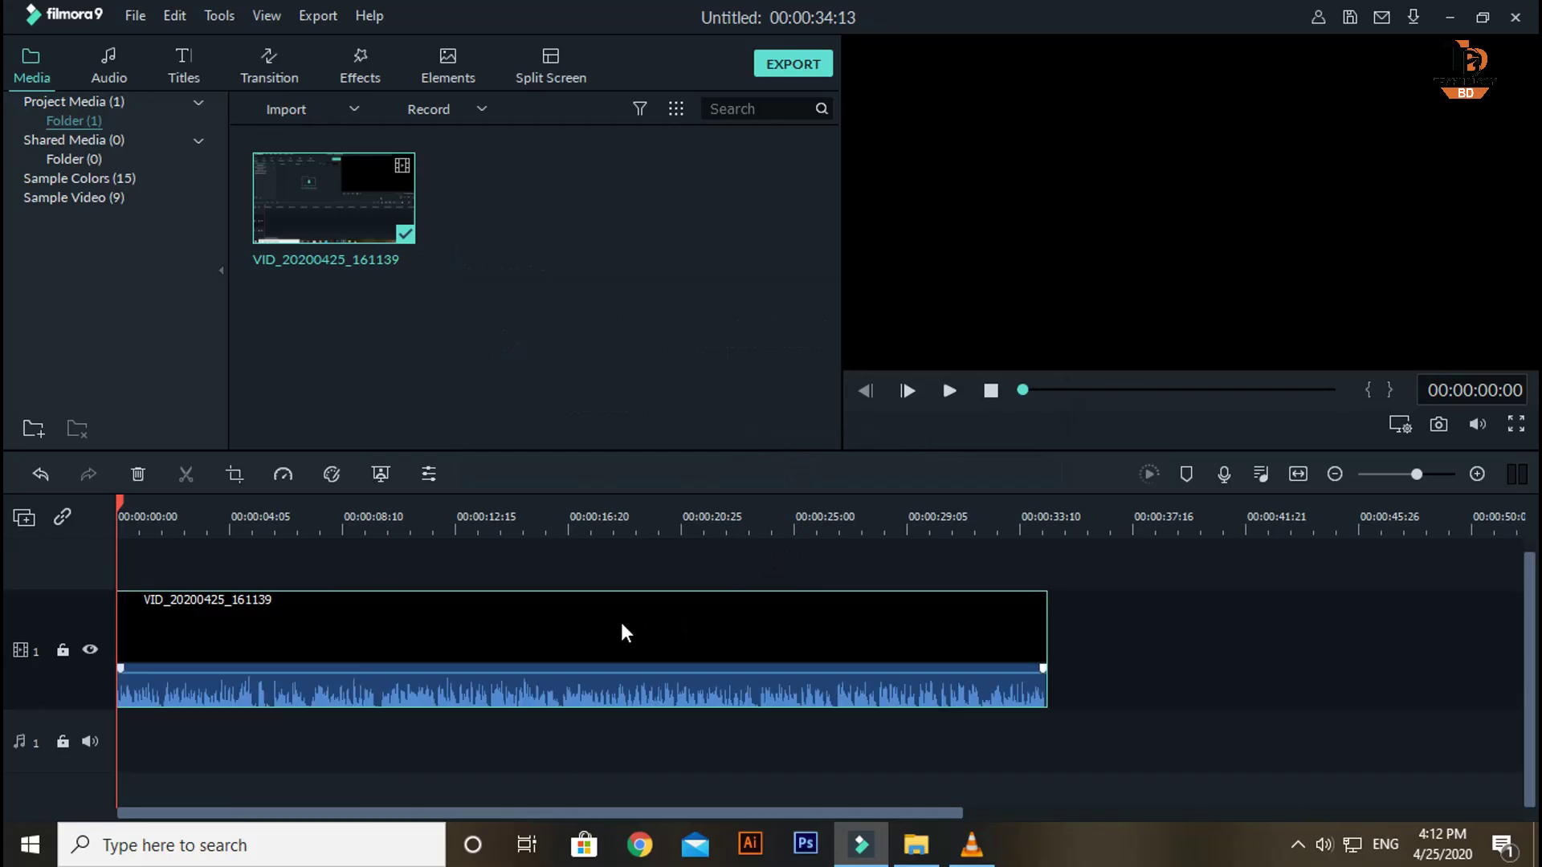